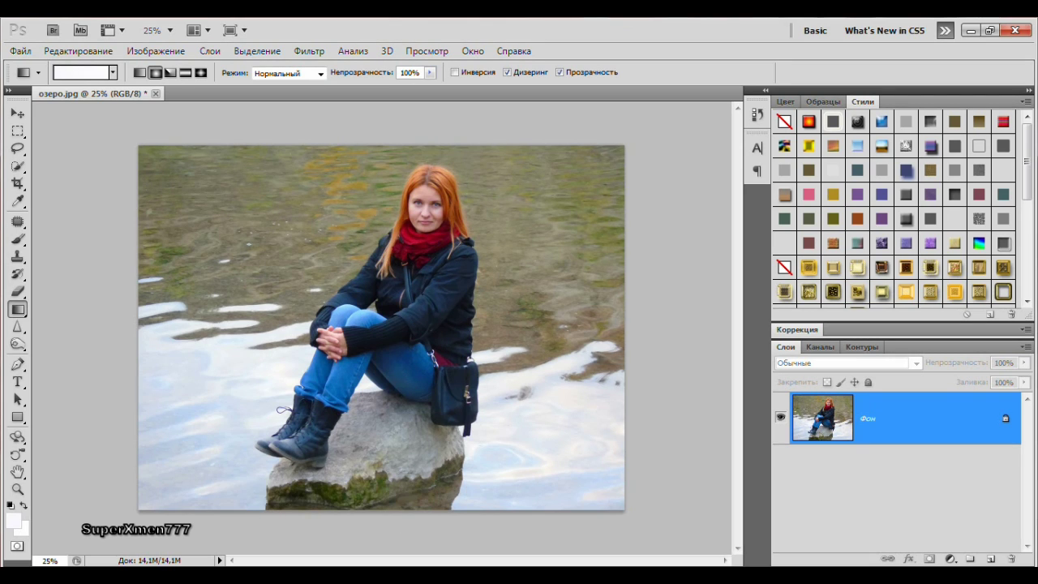
Step: Duplicate the background photo layer with Ctrl+J and add empty layer Слой 2 on top
key(ctrl+j)
key(ctrl+j)
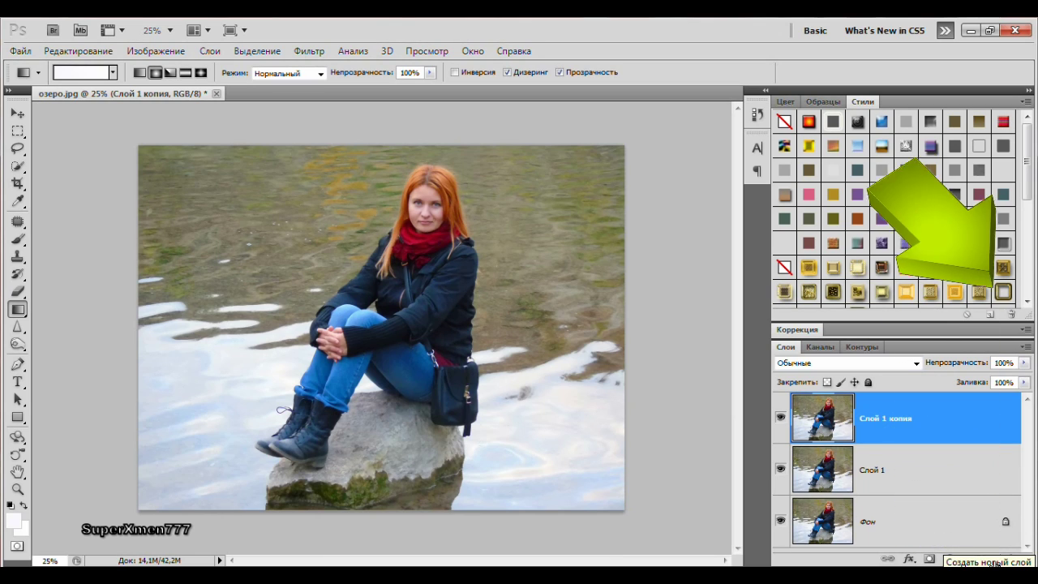
click(990, 560)
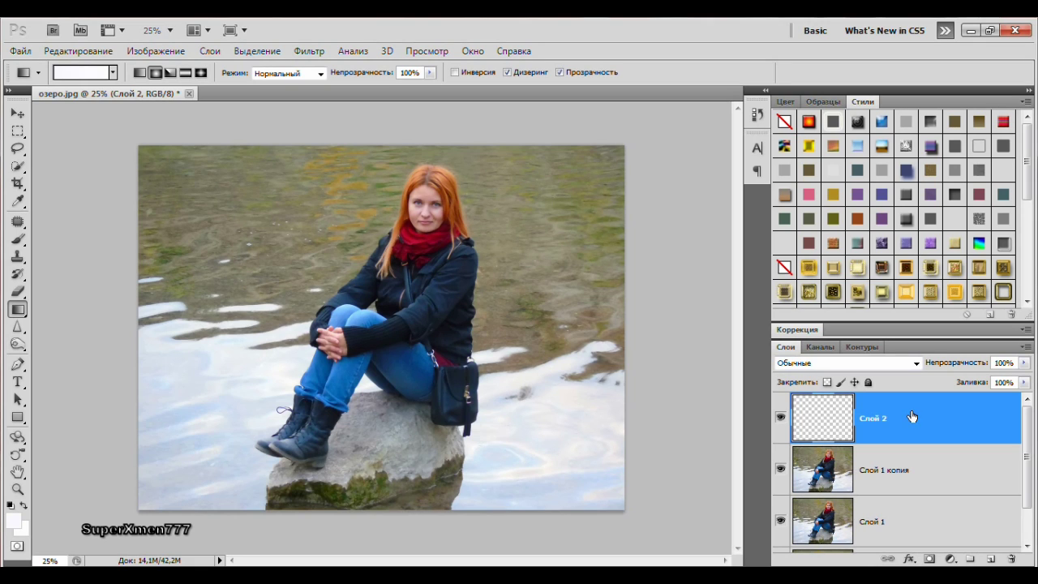
Step: Move Слой 2 below Слой 1 копия, then select the Фон background layer
drag(912, 416, 917, 496)
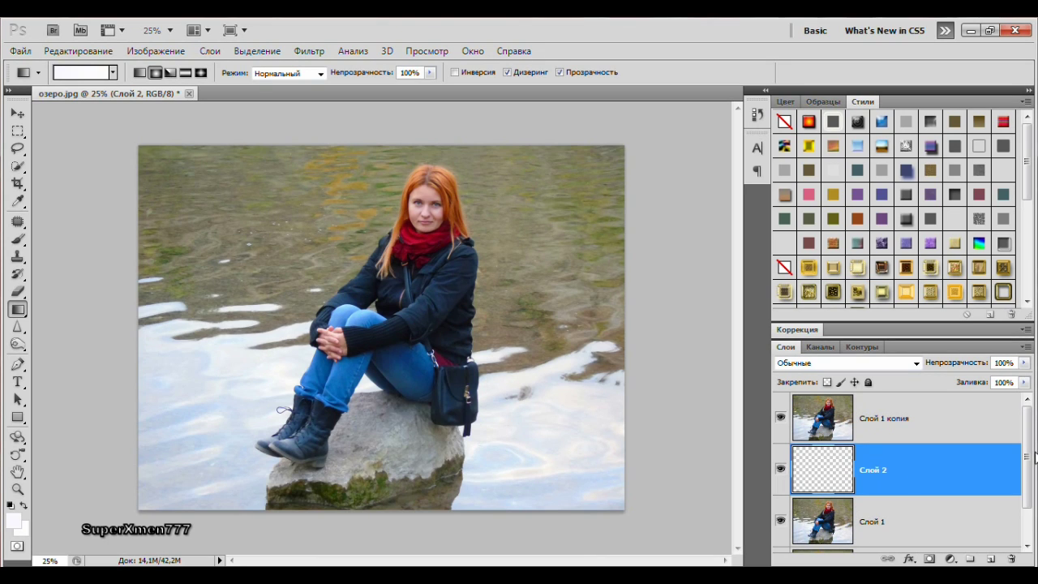
scroll(1028, 456, down, 2)
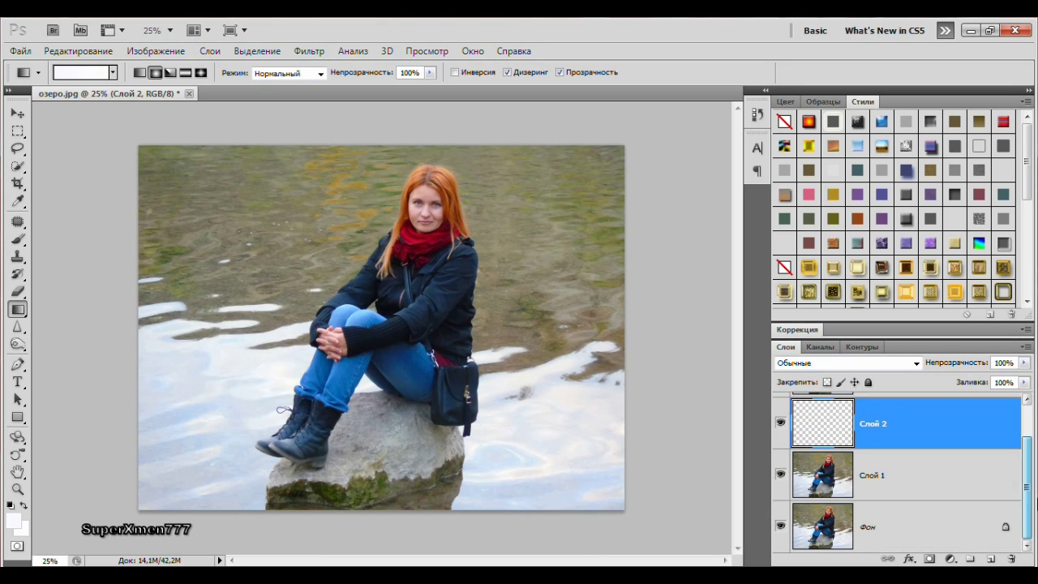
click(898, 532)
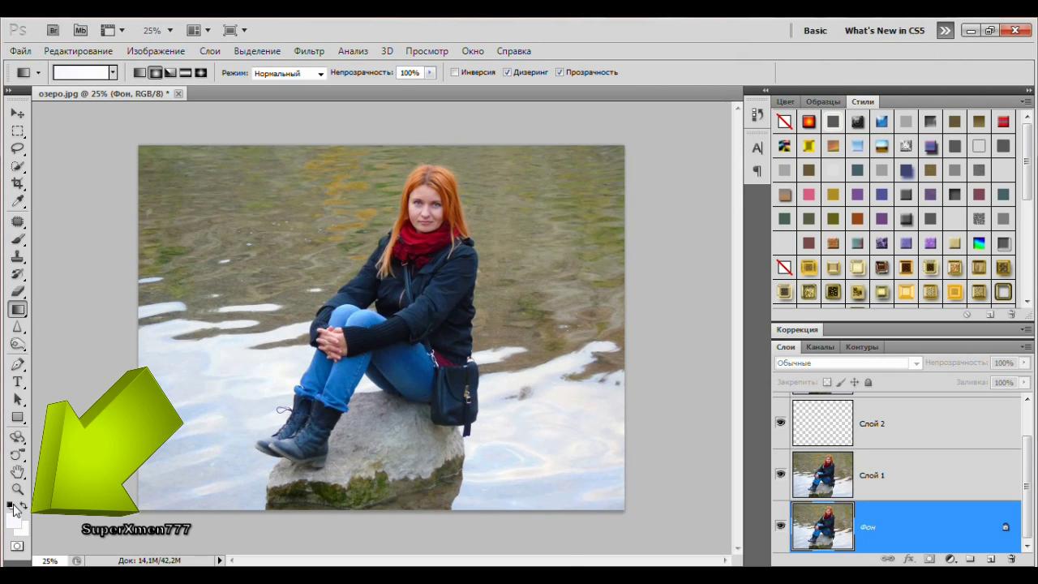
Step: Reset to default black/white colours and fill the Фон layer with black
click(11, 504)
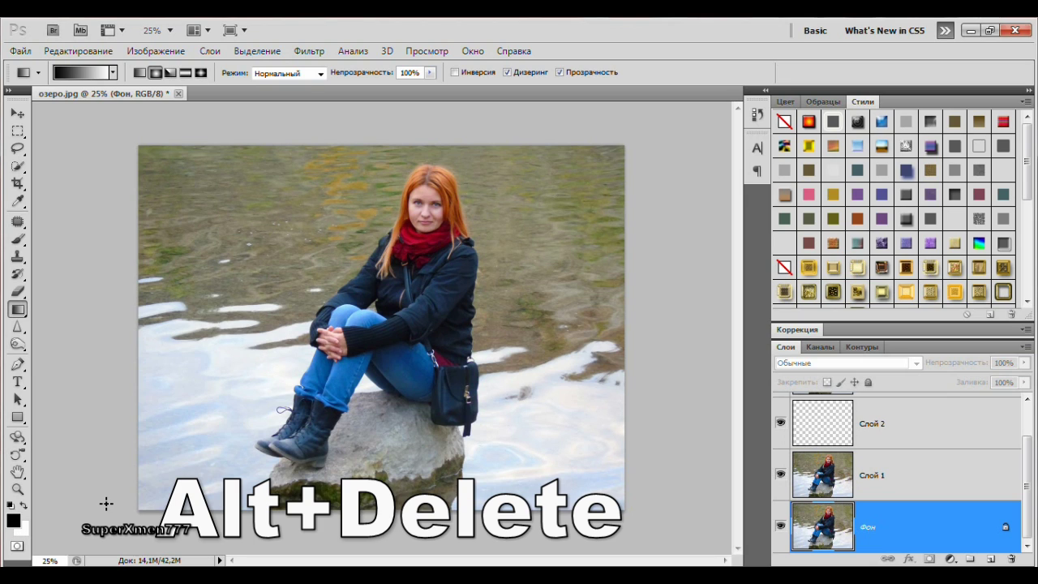
key(alt+Delete)
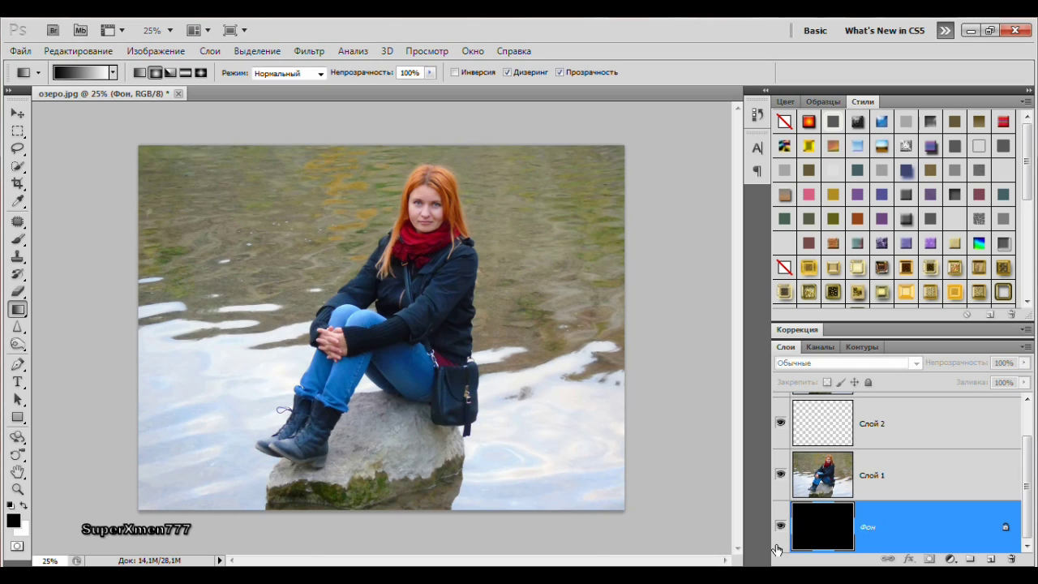
scroll(838, 541, up, 1)
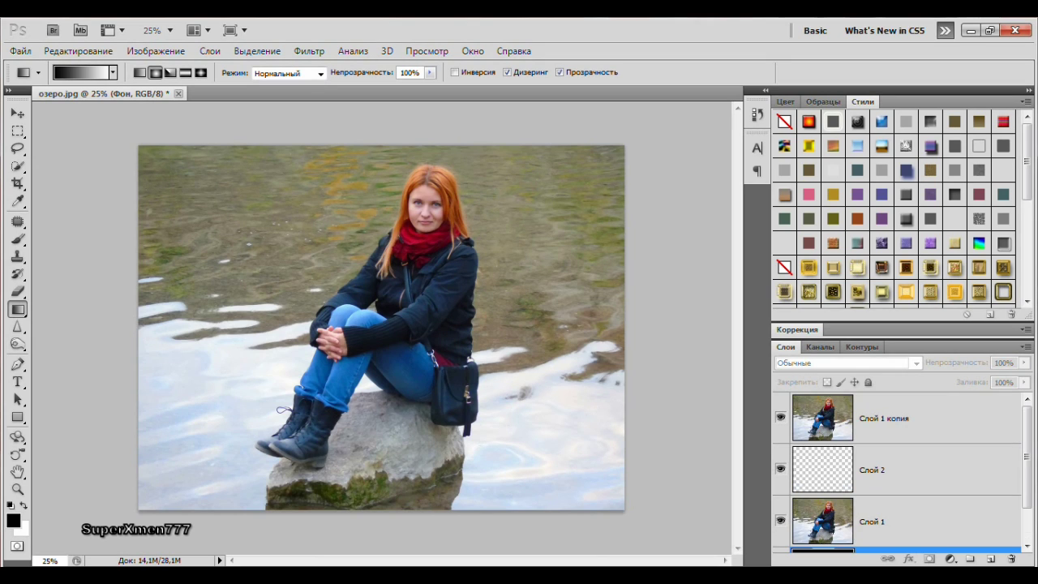
Step: Rename the empty Слой 2 layer to 'Кадр' and turn off visibility of Слой 1 копия
click(906, 476)
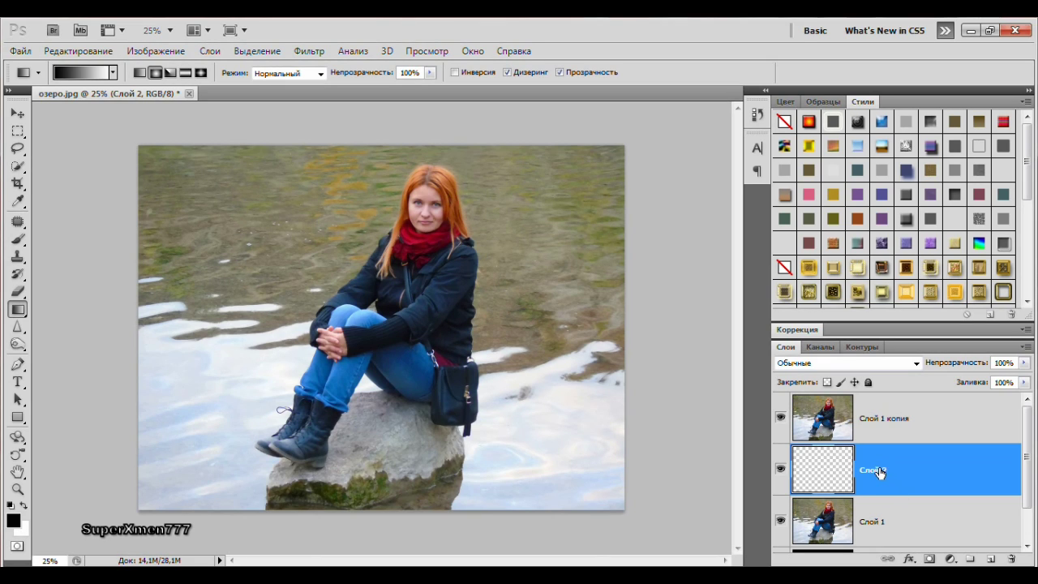
double_click(877, 470)
text(Кадр)
key(Return)
click(780, 419)
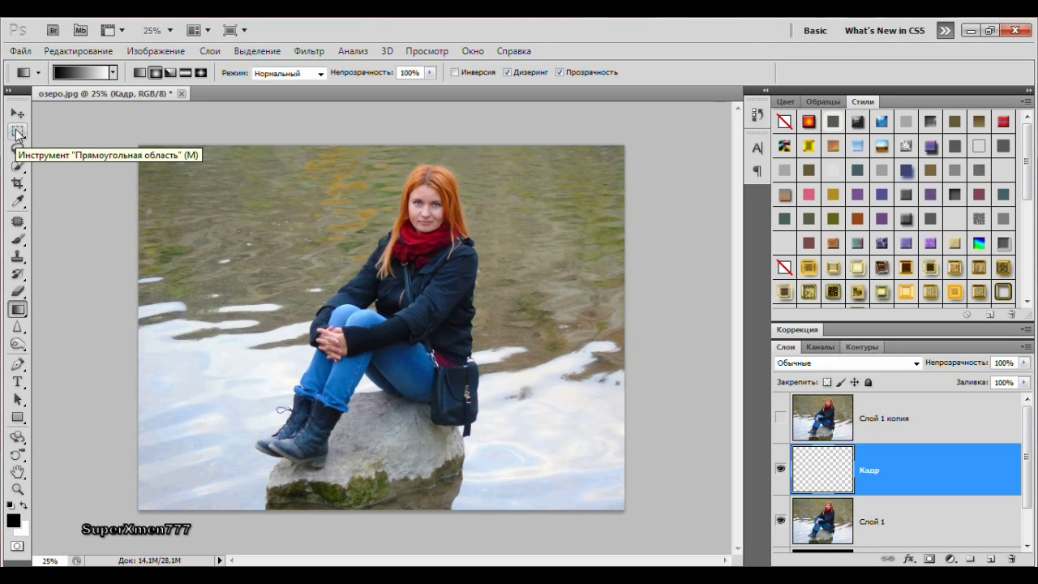
Step: Draw a rectangular marquee from just below the girl's face to the photo's bottom edge
drag(17, 135, 68, 136)
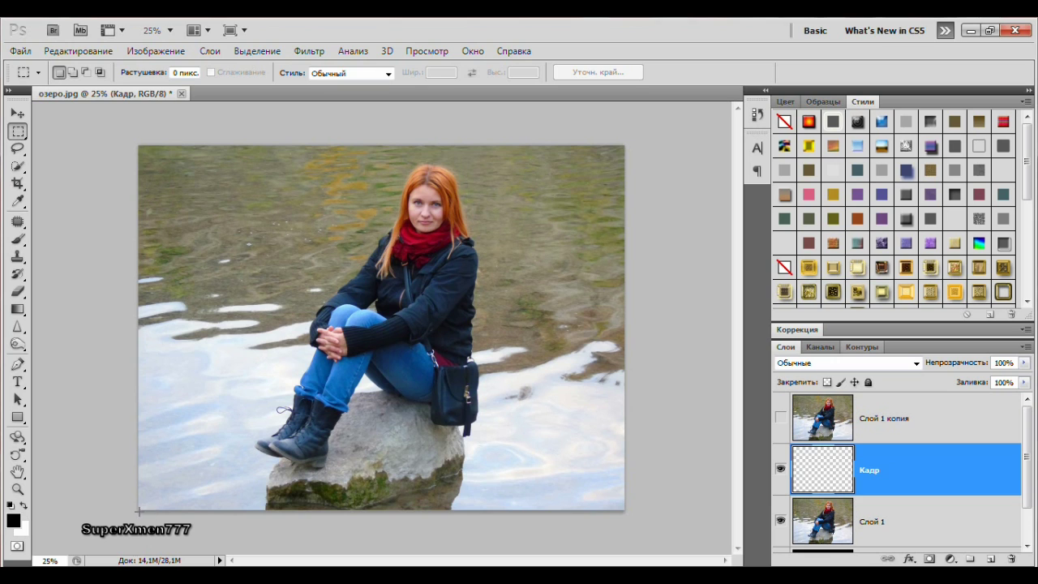
mouse_move(148, 442)
mouse_down()
mouse_move(608, 359)
mouse_move(617, 251)
mouse_up()
mouse_move(618, 251)
mouse_down()
mouse_move(626, 234)
mouse_move(654, 256)
mouse_up()
drag(654, 256, 654, 256)
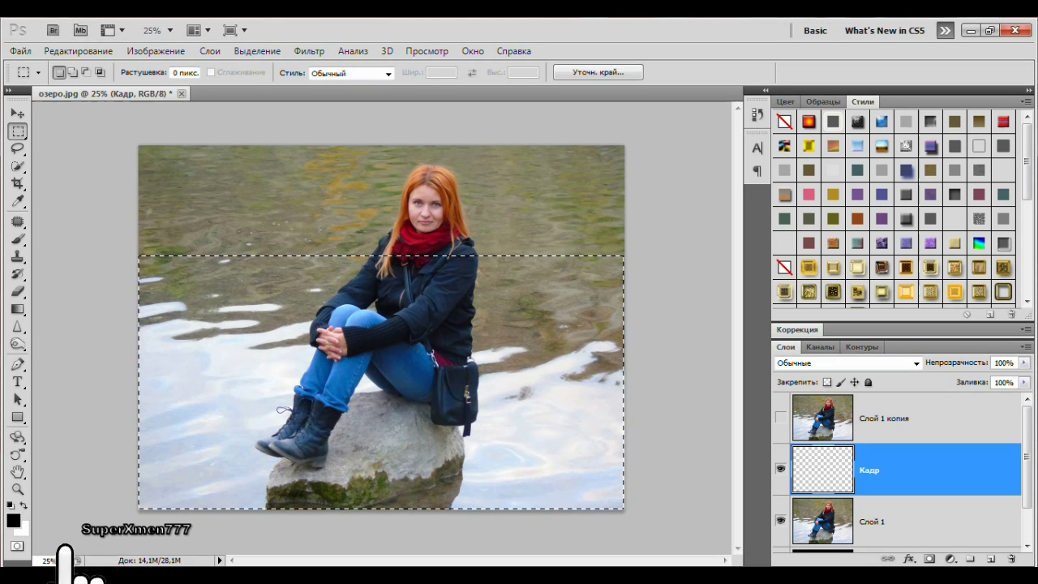
click(68, 54)
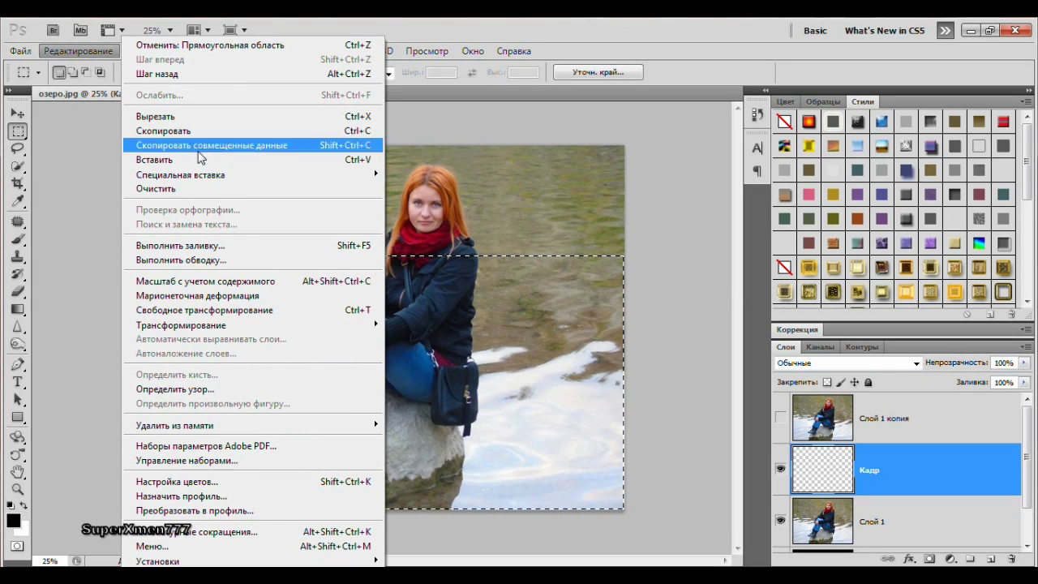
Step: Stroke the selection on Кадр with a 12 px near-white (#fdfbff) line, Inside
click(243, 265)
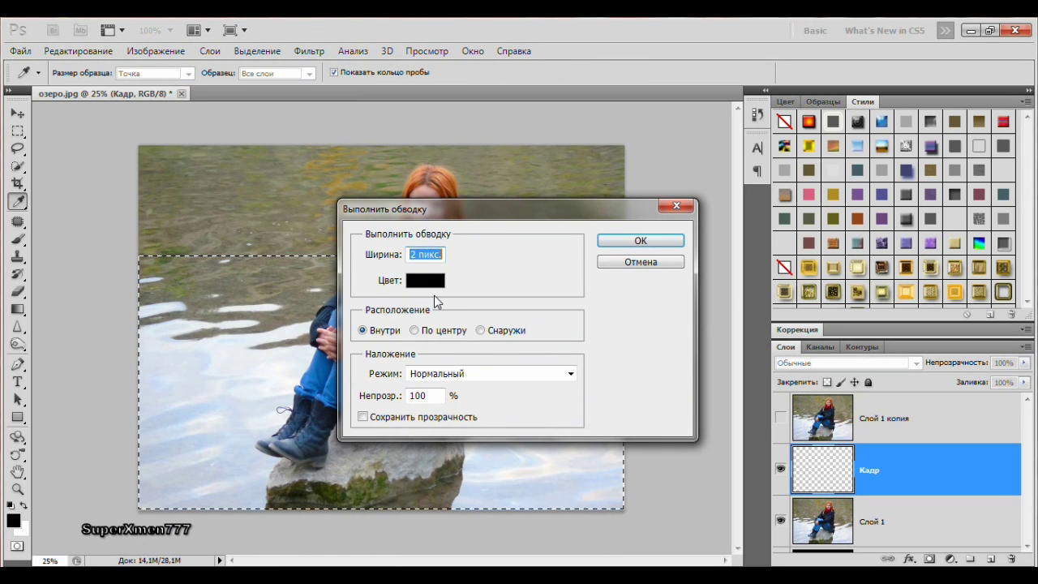
click(411, 254)
text(1)
click(429, 287)
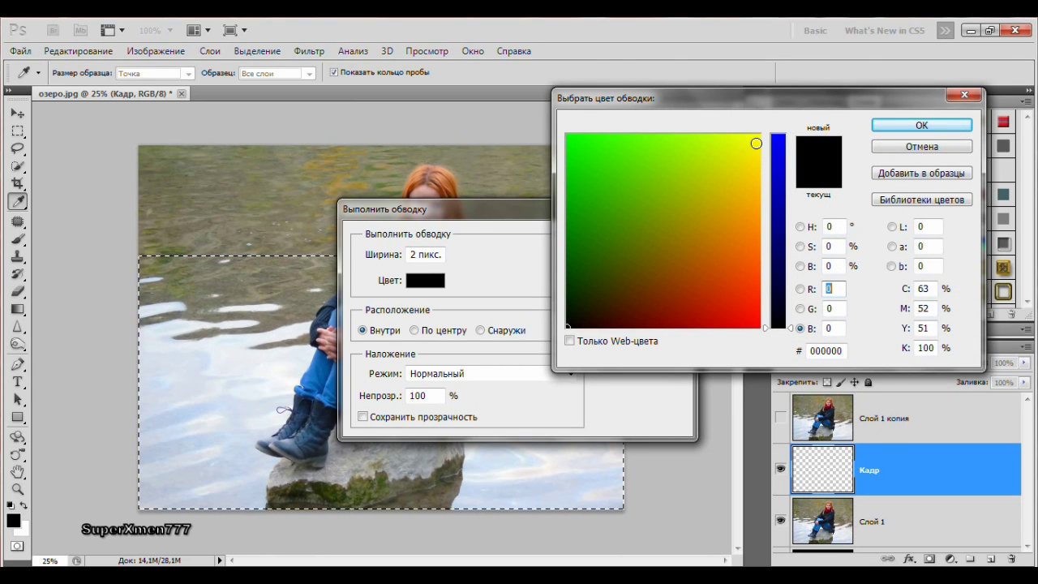
click(754, 139)
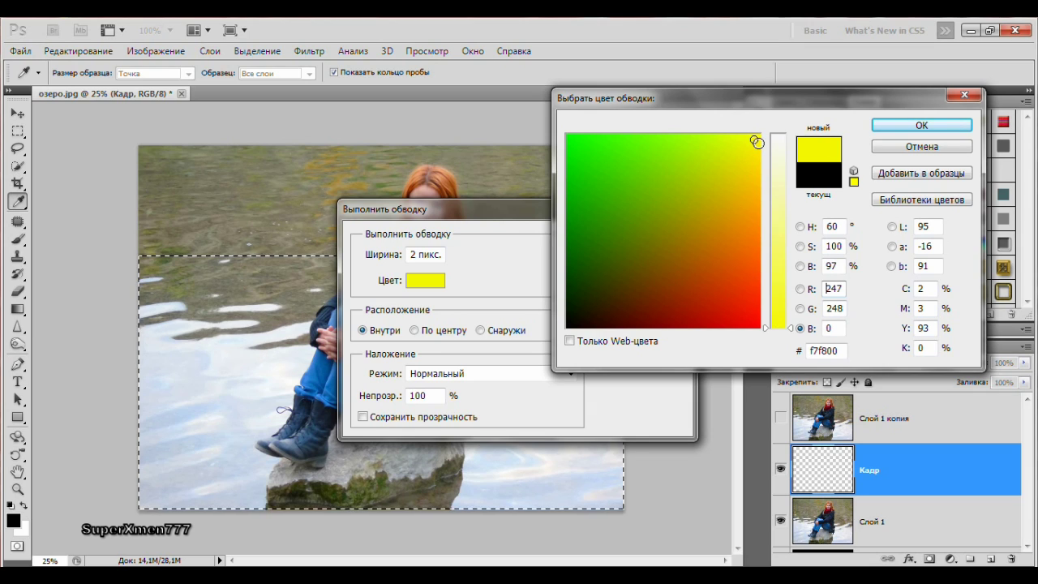
drag(755, 140, 758, 140)
click(759, 137)
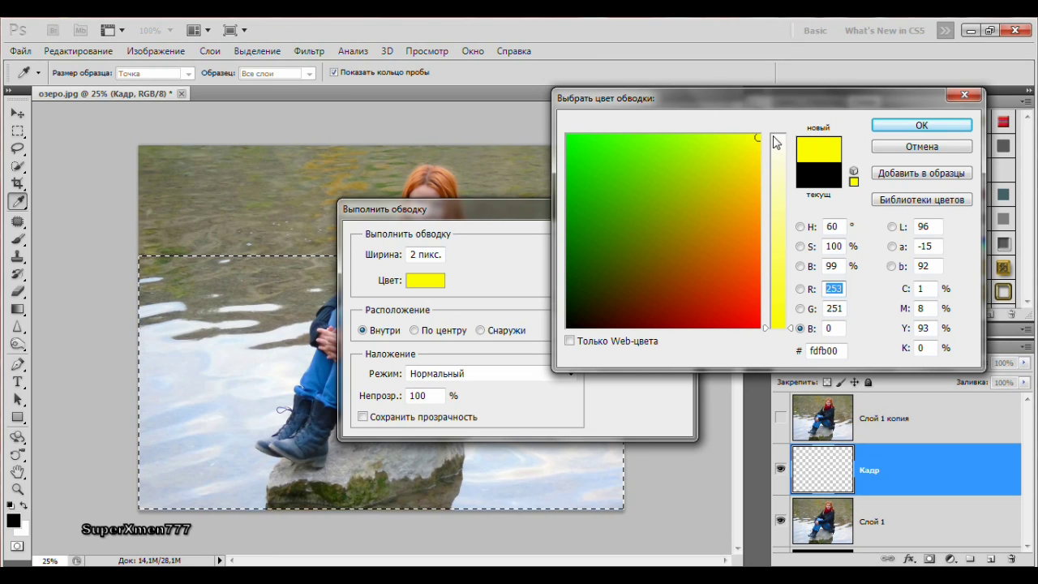
click(778, 139)
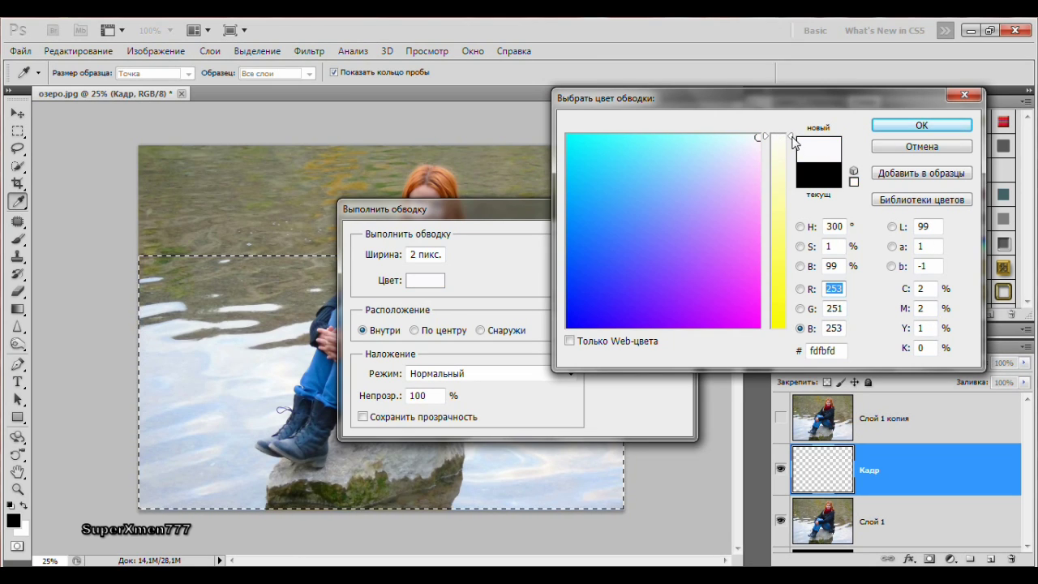
click(791, 137)
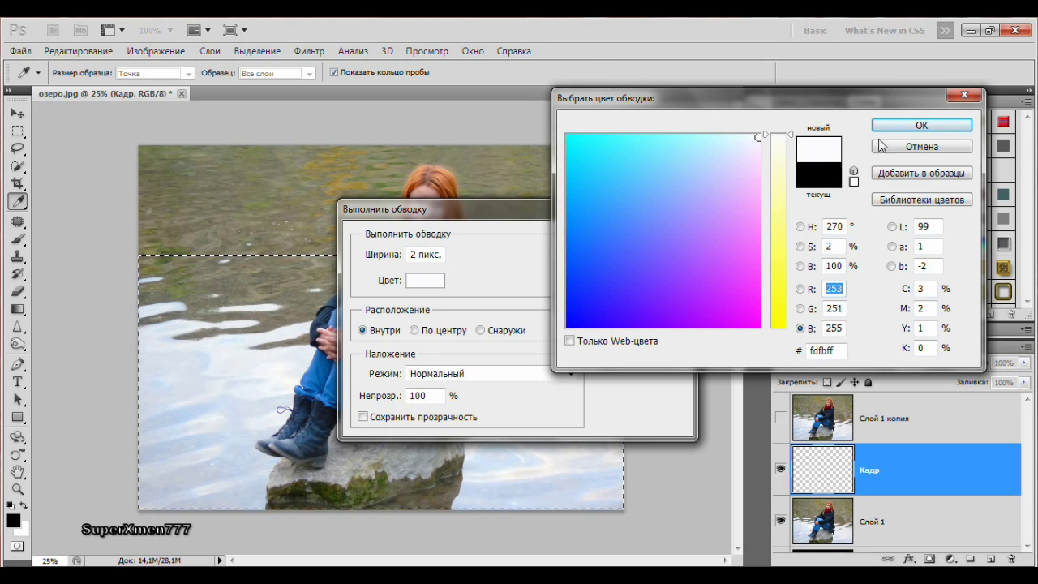
click(899, 127)
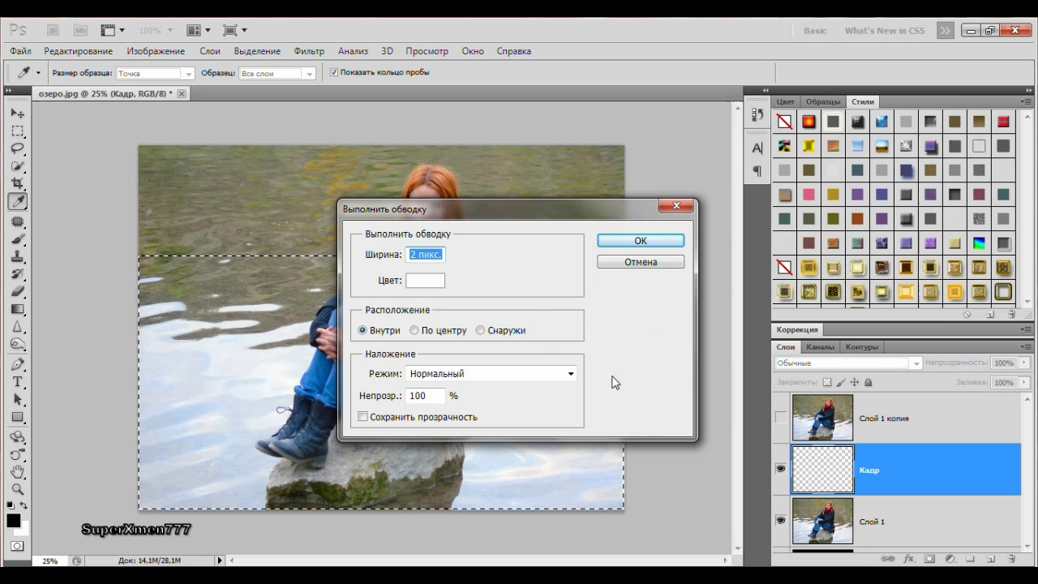
text(12)
click(642, 240)
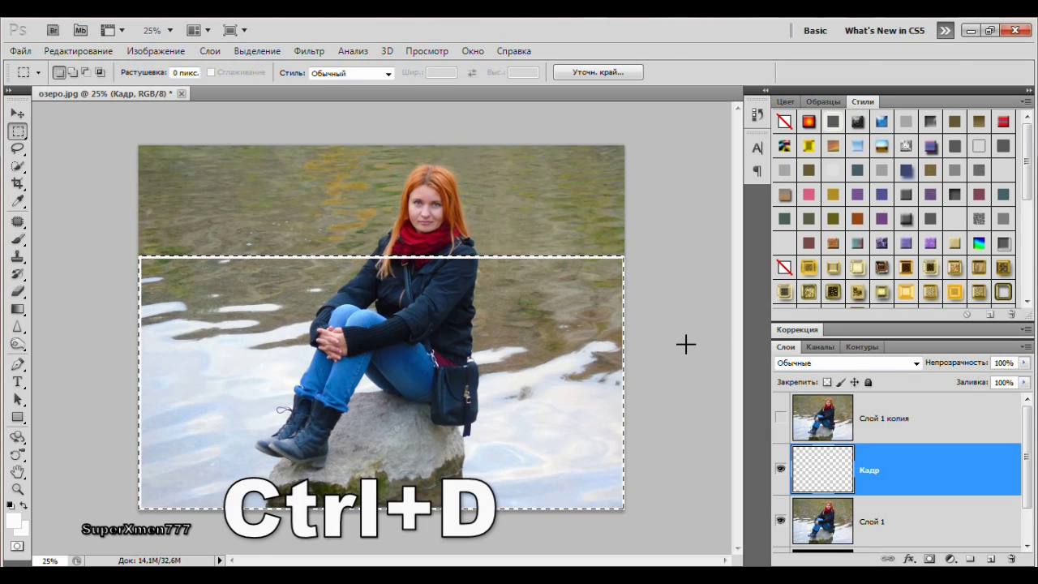
Step: Deselect and apply a Perspective transform narrowing the frame's top into a trapezoid
key(ctrl+d)
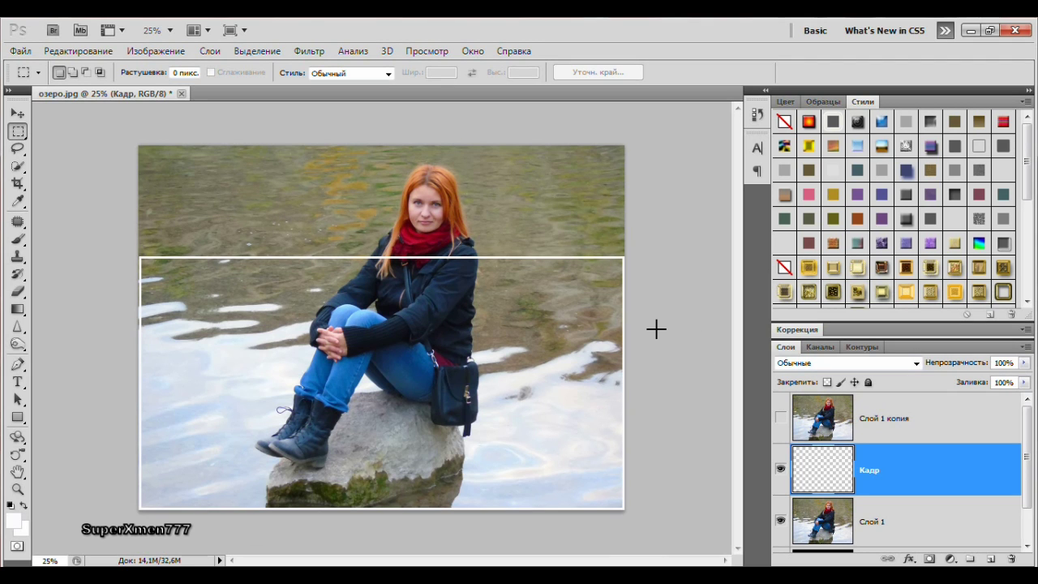
click(89, 54)
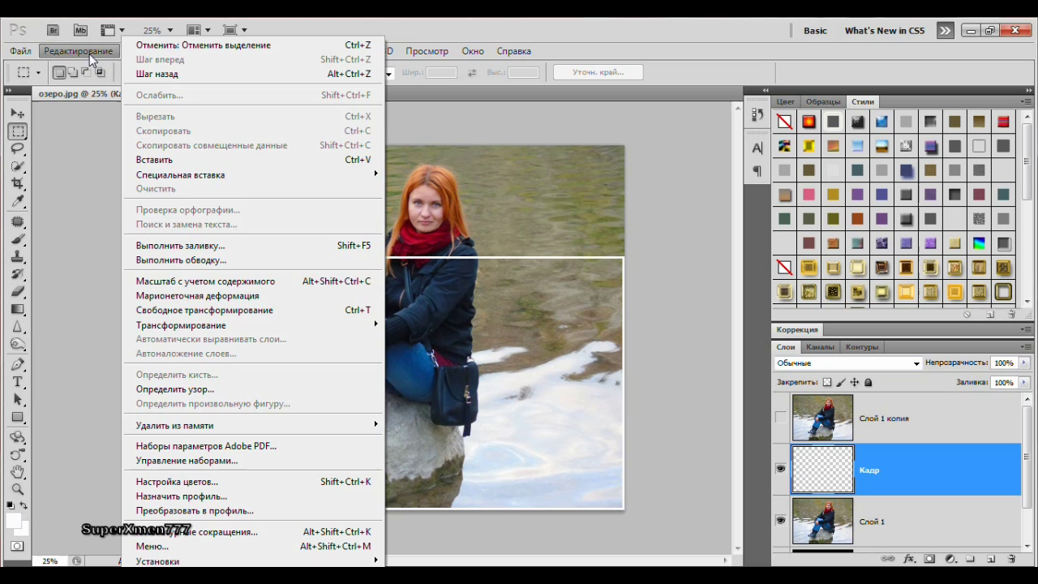
mouse_move(182, 324)
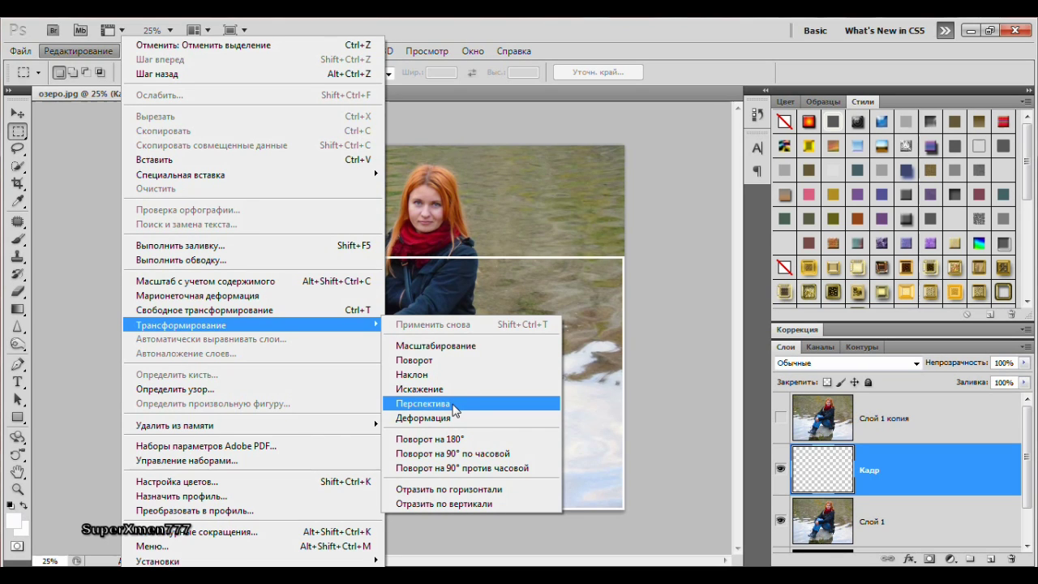
click(453, 405)
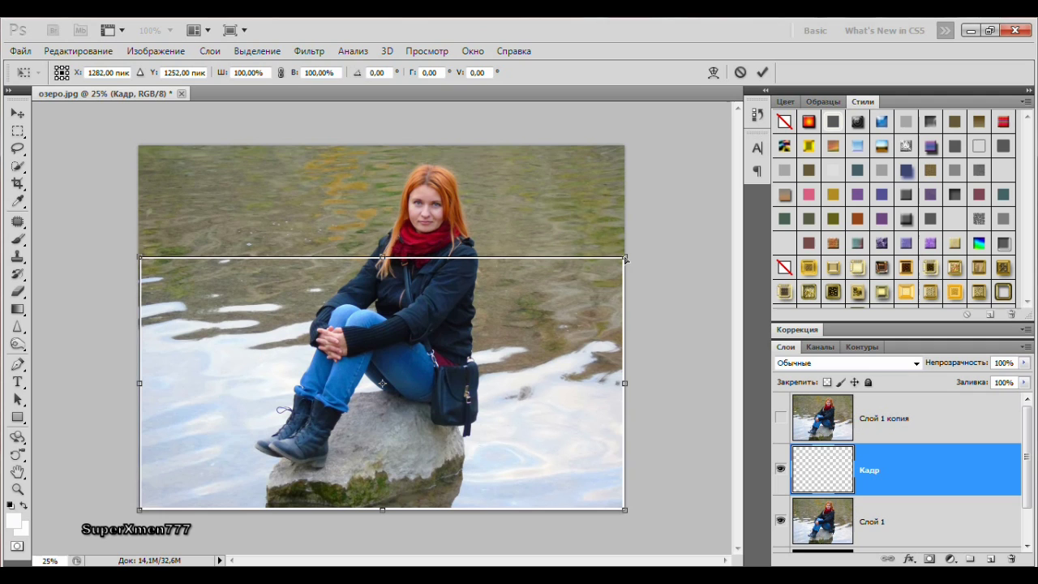
mouse_move(625, 259)
mouse_down()
mouse_move(548, 261)
mouse_move(525, 280)
mouse_up()
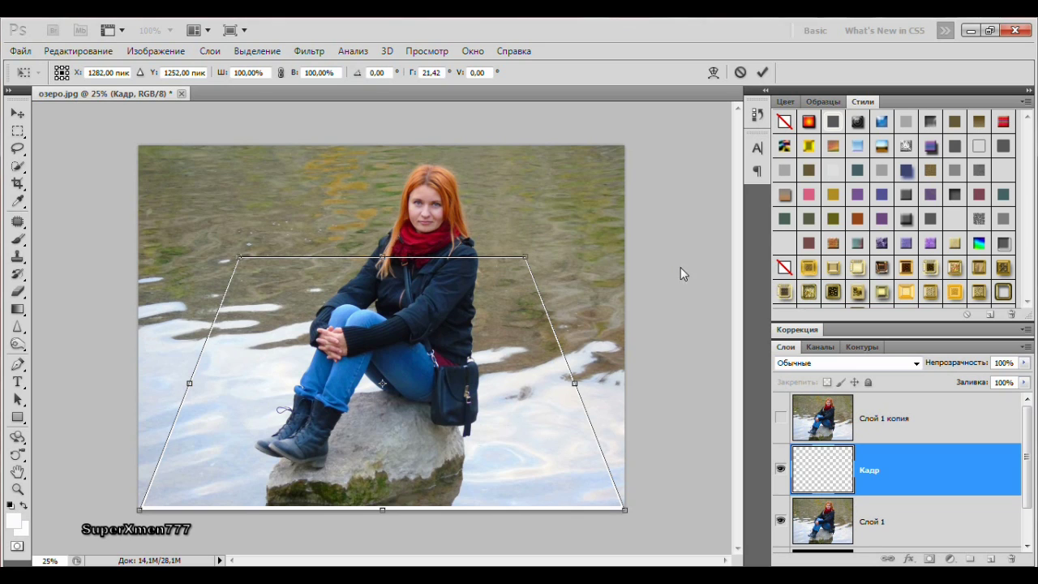
key(Return)
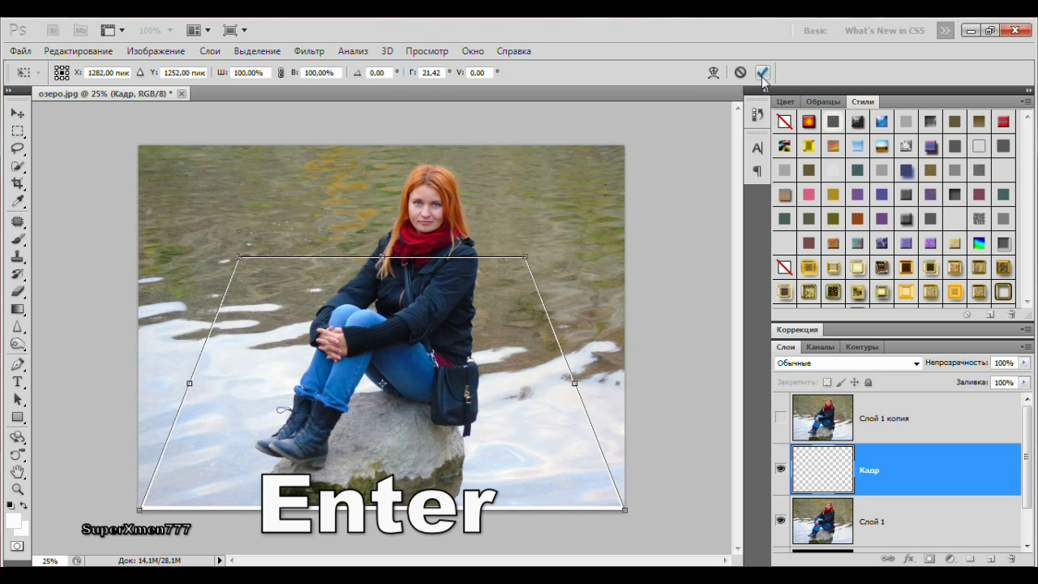
click(762, 73)
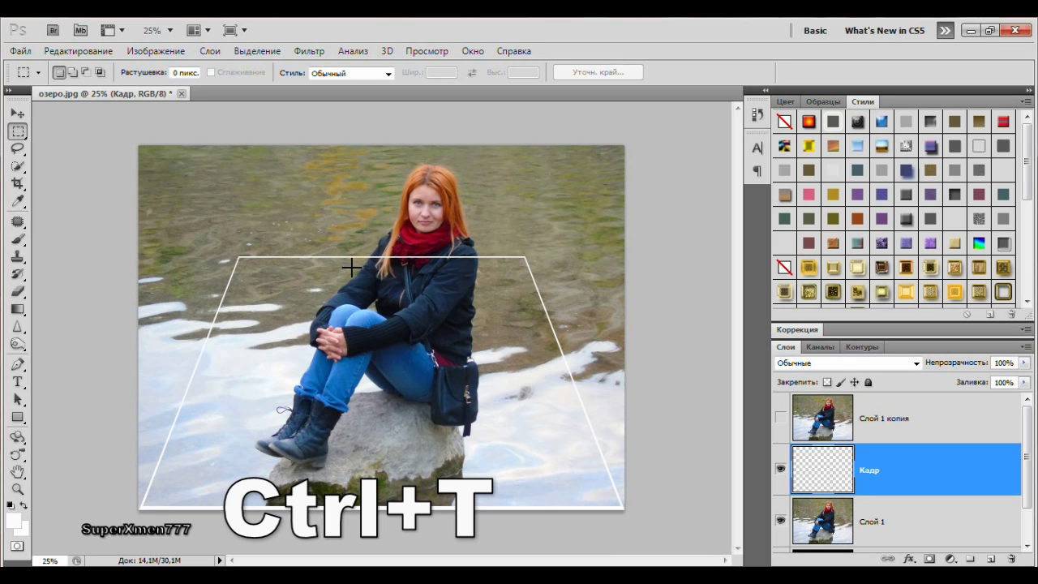
Step: Lower the frame's top edge with Free Transform to about 93.71% height and commit
key(ctrl+t)
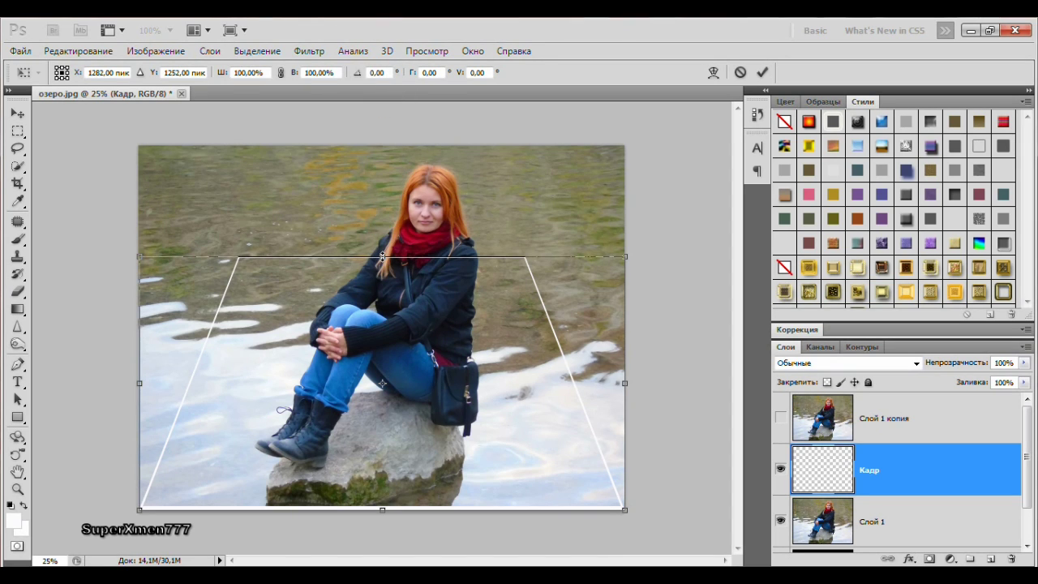
drag(382, 257, 385, 276)
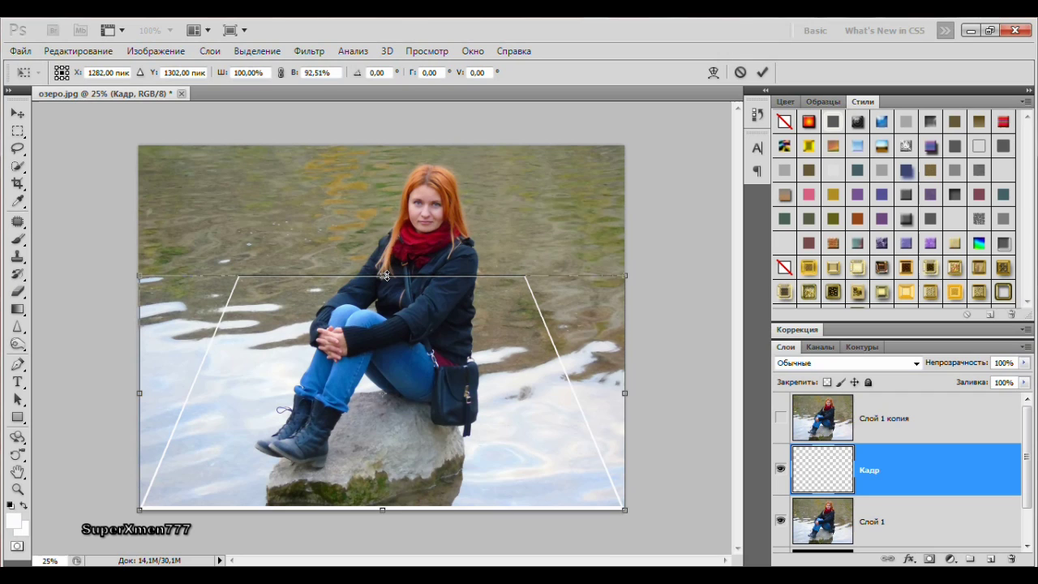
drag(386, 275, 388, 272)
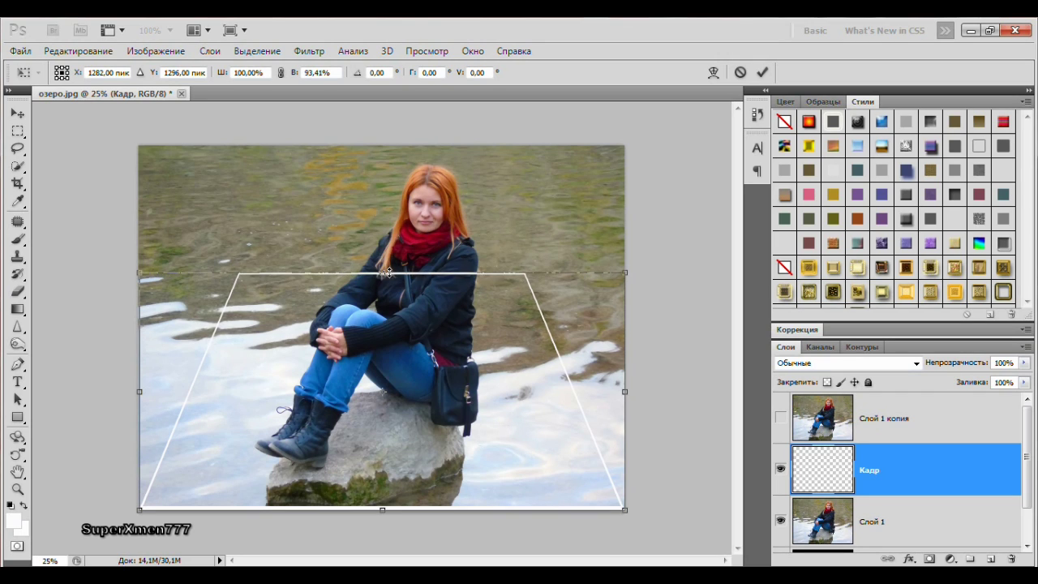
key(Return)
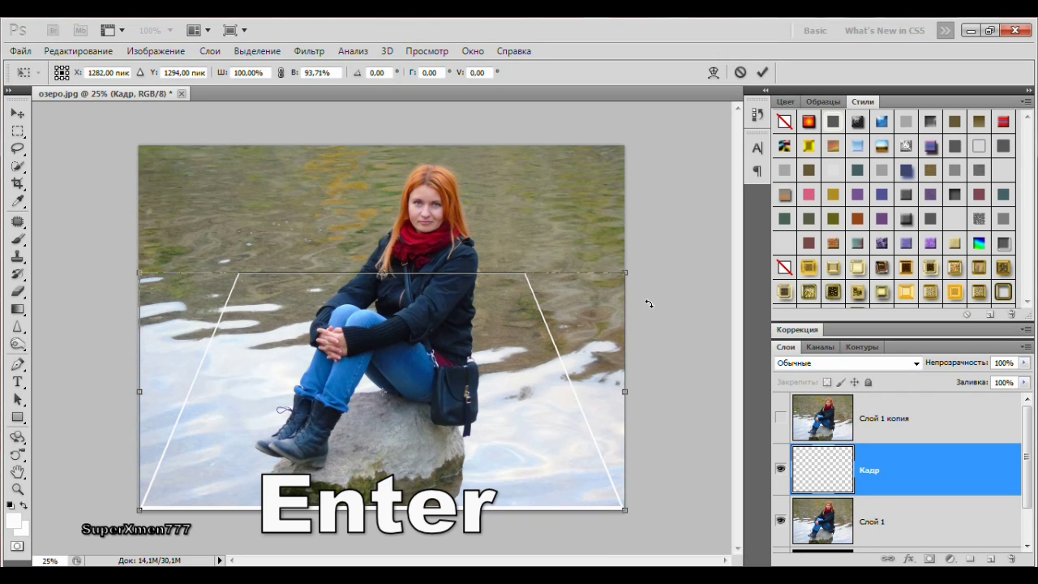
click(762, 72)
key(ctrl)
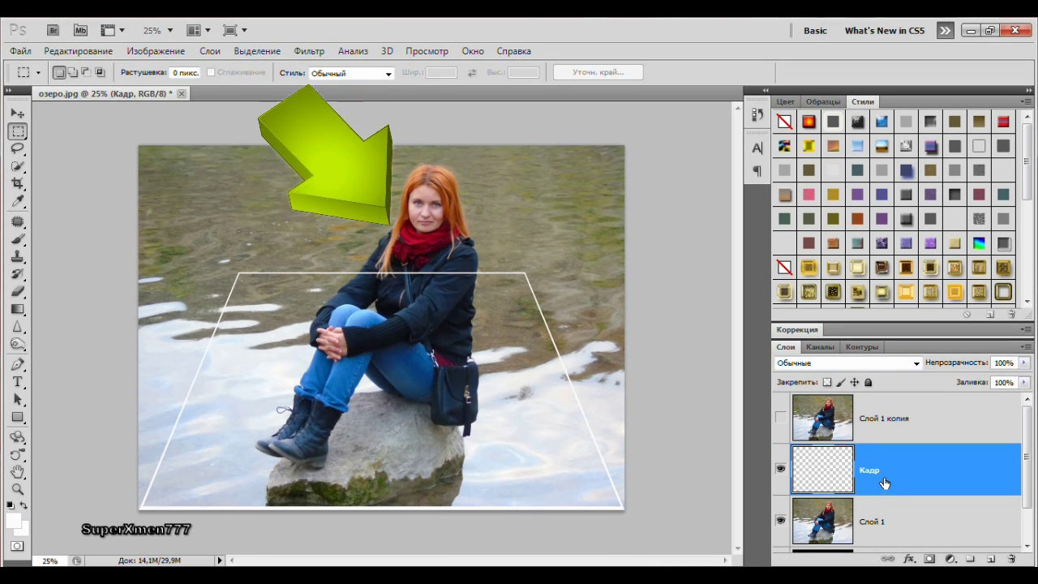
Step: Load the Кадр frame as a selection, invert it, and switch to Quick Mask mode
ctrl+click(885, 473)
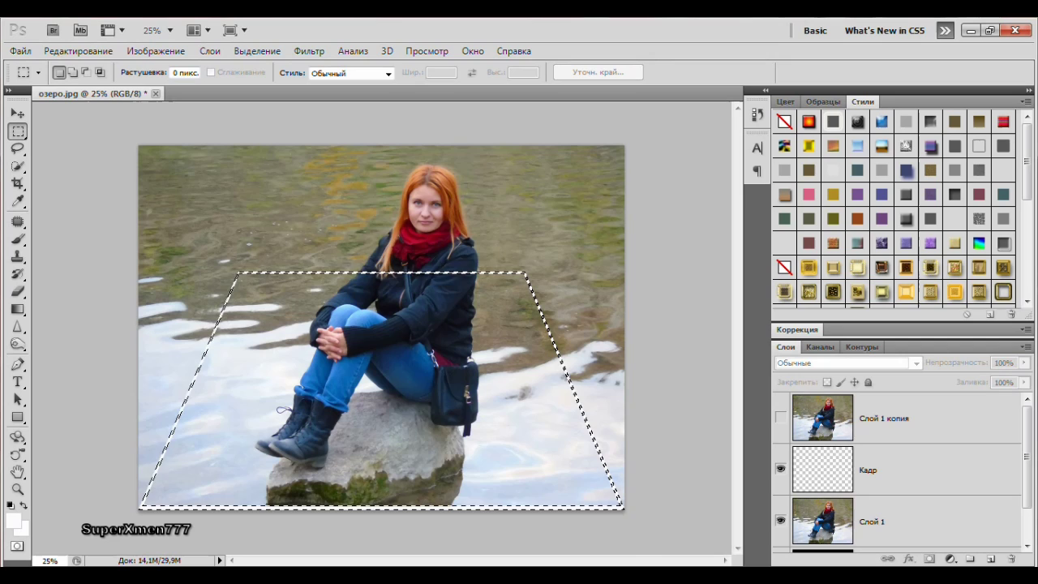
key(ctrl+shift+i)
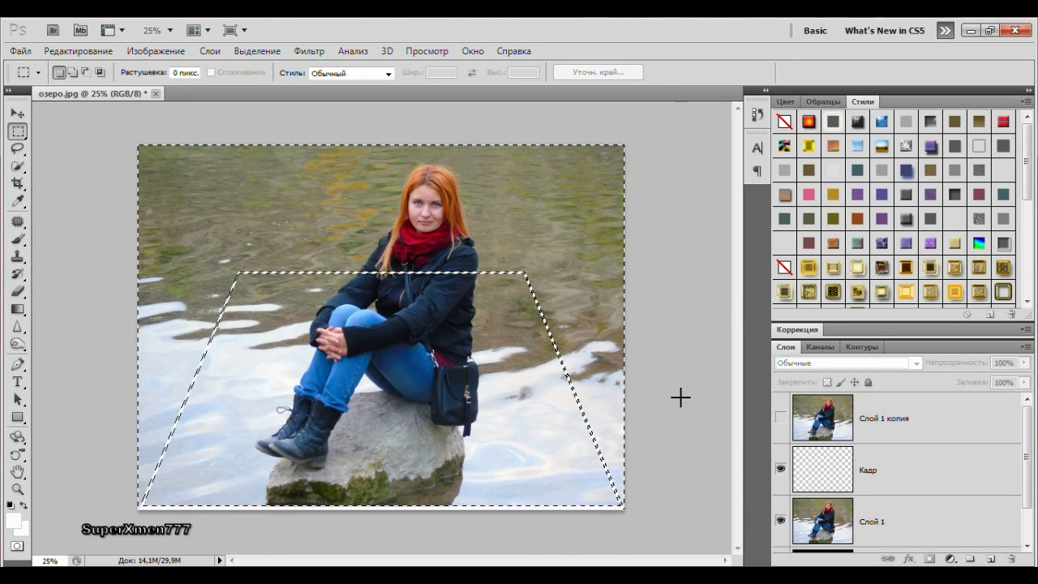
key(q)
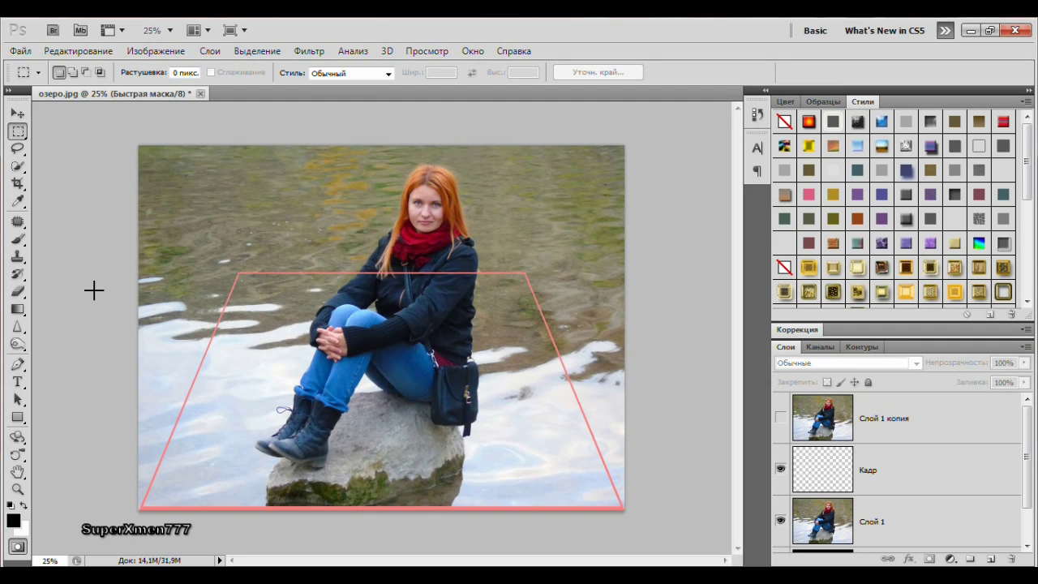
Step: Paint Bucket-fill the mask outside the trapezoid, then exit Quick Mask leaving the interior selected
click(18, 309)
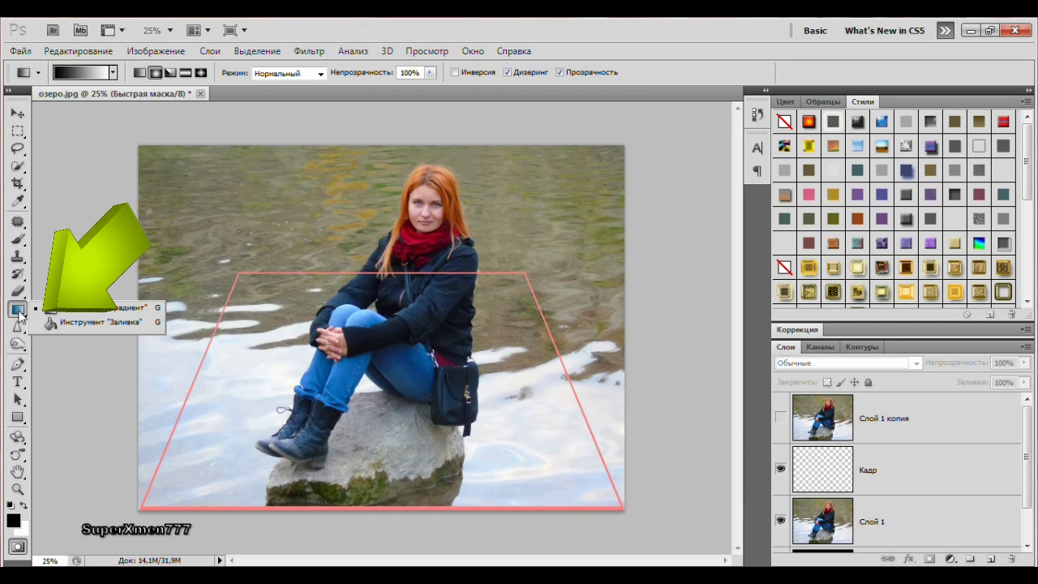
click(81, 322)
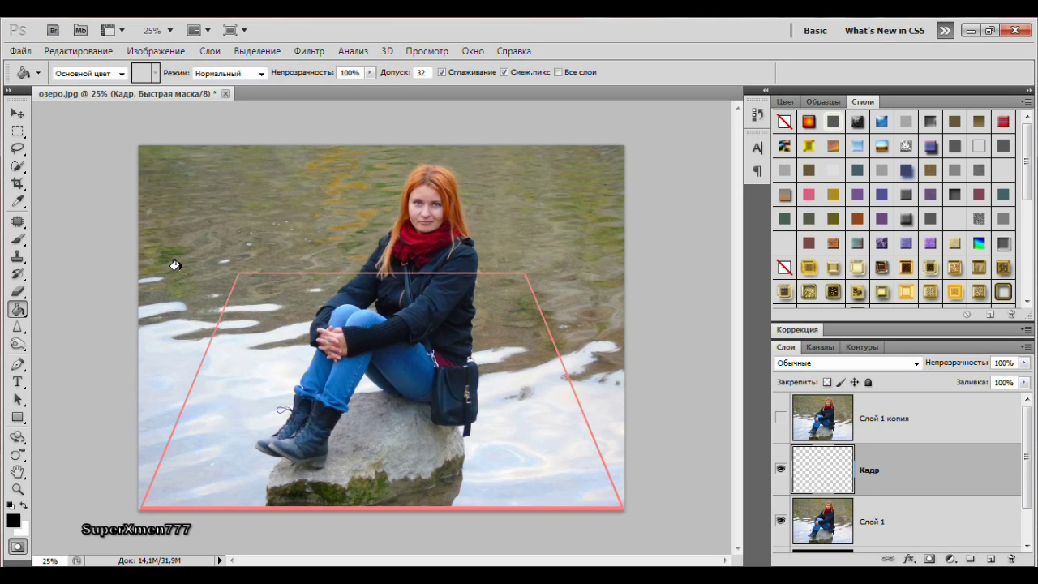
click(179, 270)
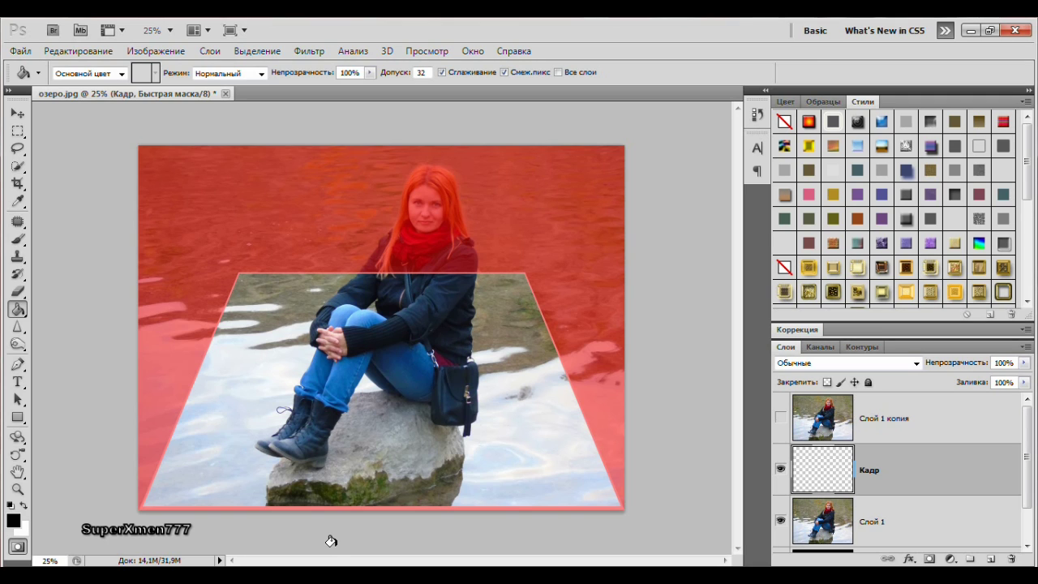
key(q)
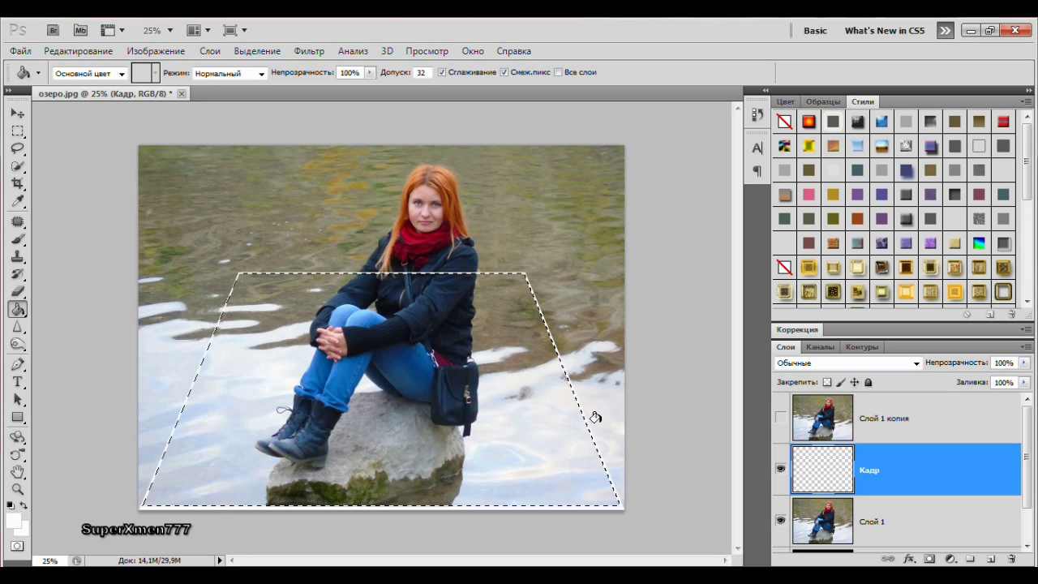
Step: Mask Слой 1 to the frame interior, then show and select the Слой 1 копия layer
drag(1026, 455, 1034, 484)
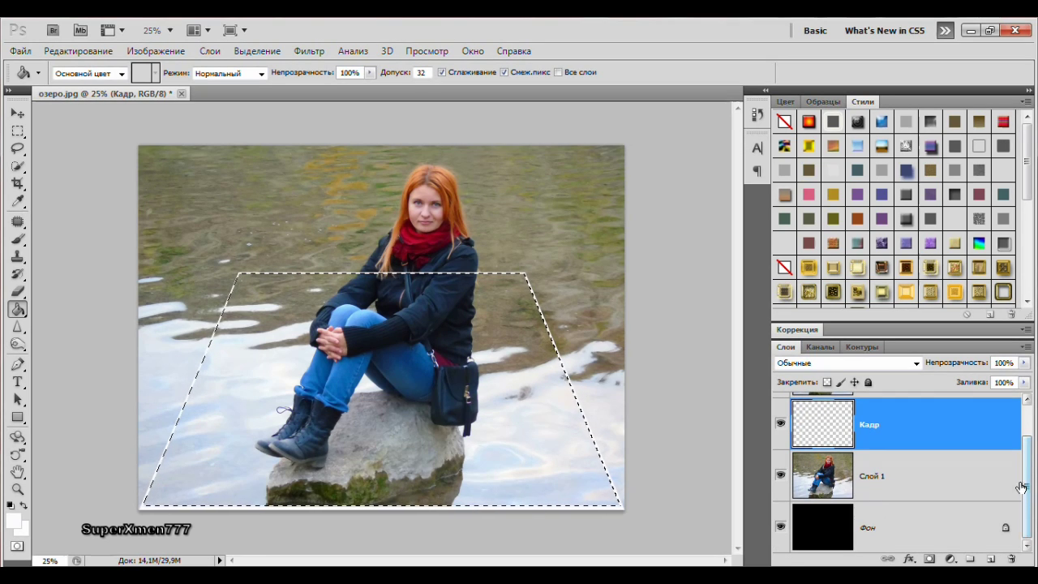
click(896, 483)
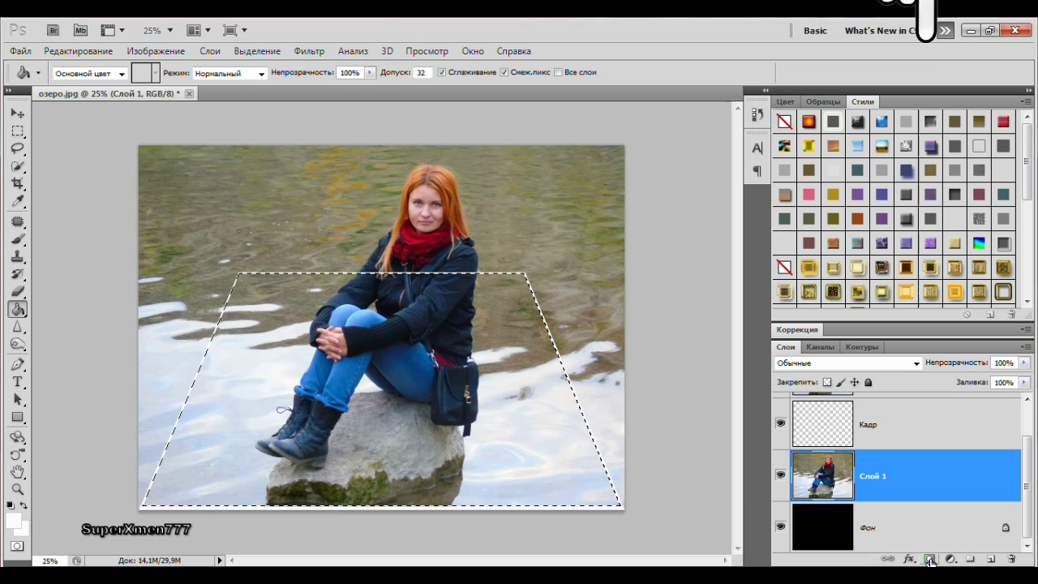
click(930, 559)
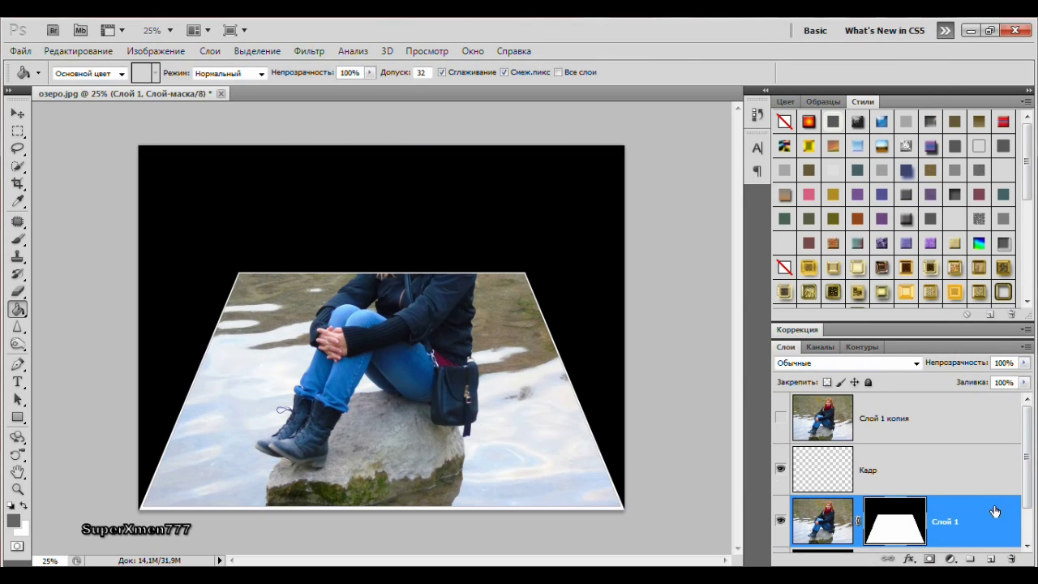
click(780, 421)
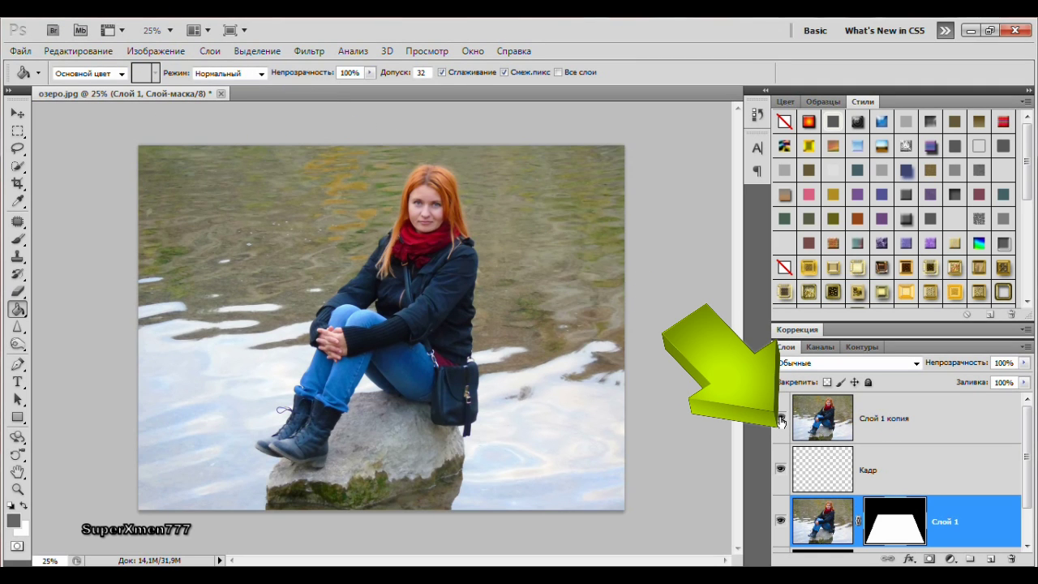
click(886, 419)
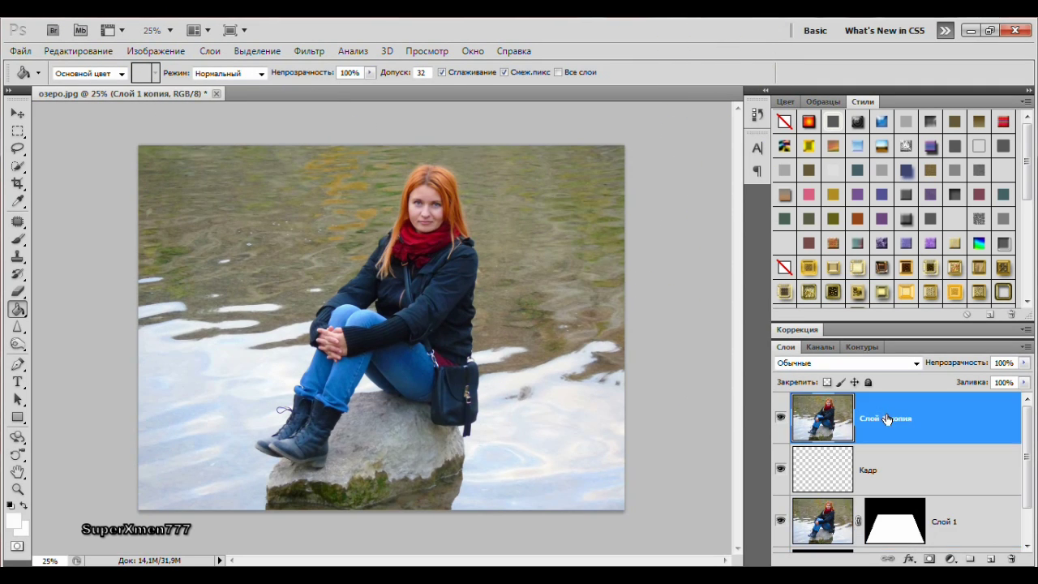
Step: Use Quick Selection to select the girl from her hair over her face down to the bag
click(19, 167)
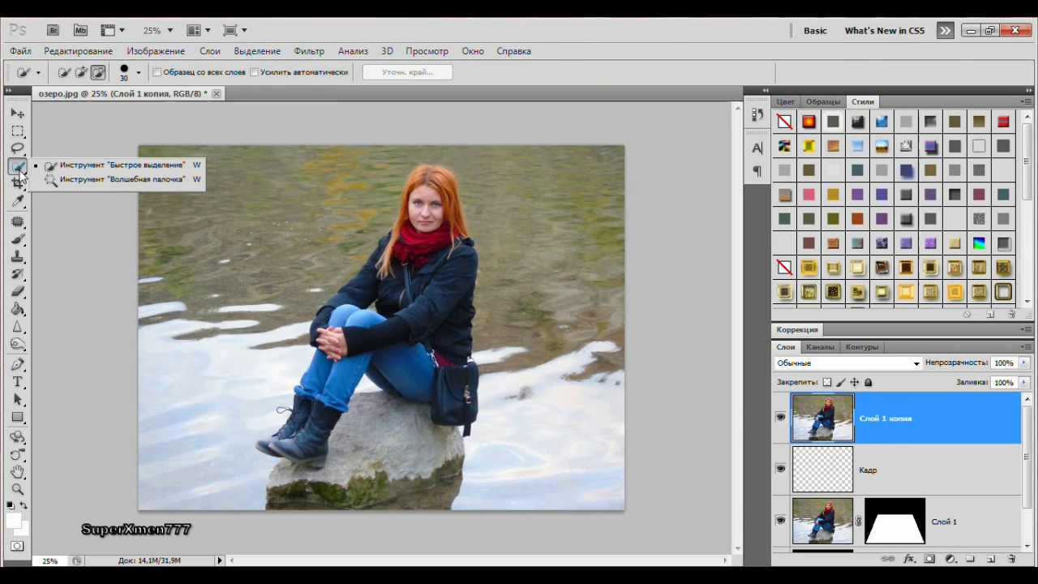
click(50, 168)
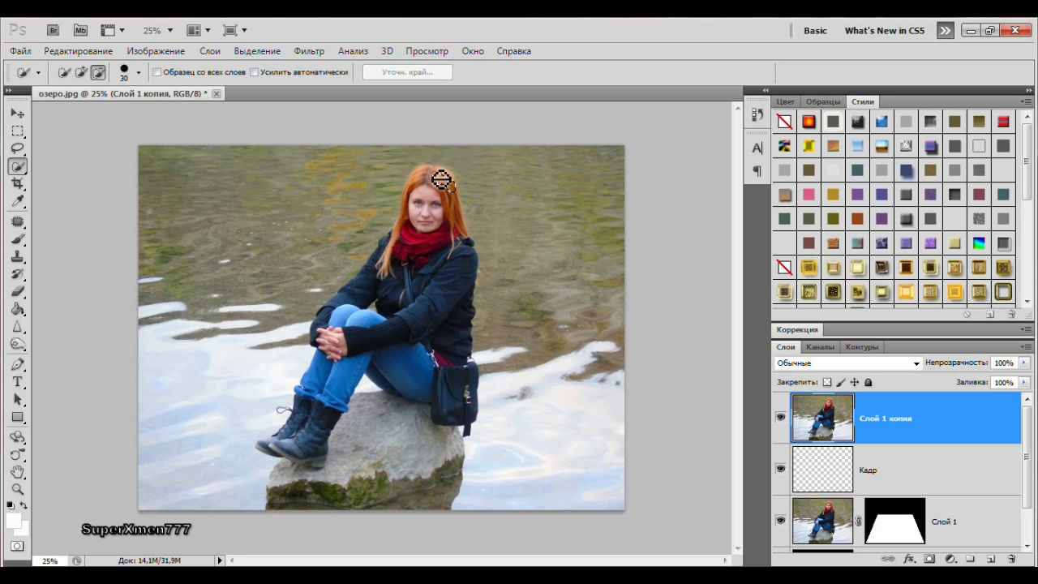
mouse_move(430, 179)
mouse_down()
mouse_move(417, 221)
mouse_move(369, 280)
mouse_move(435, 238)
mouse_move(454, 258)
mouse_move(470, 238)
mouse_move(458, 268)
mouse_move(467, 274)
mouse_move(438, 305)
mouse_up()
key(alt)
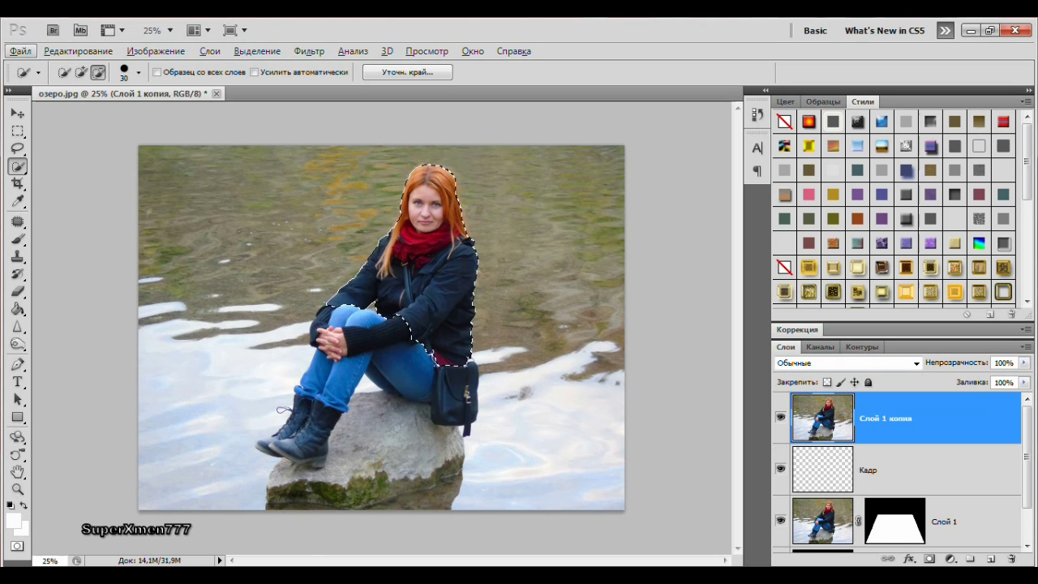
key(alt)
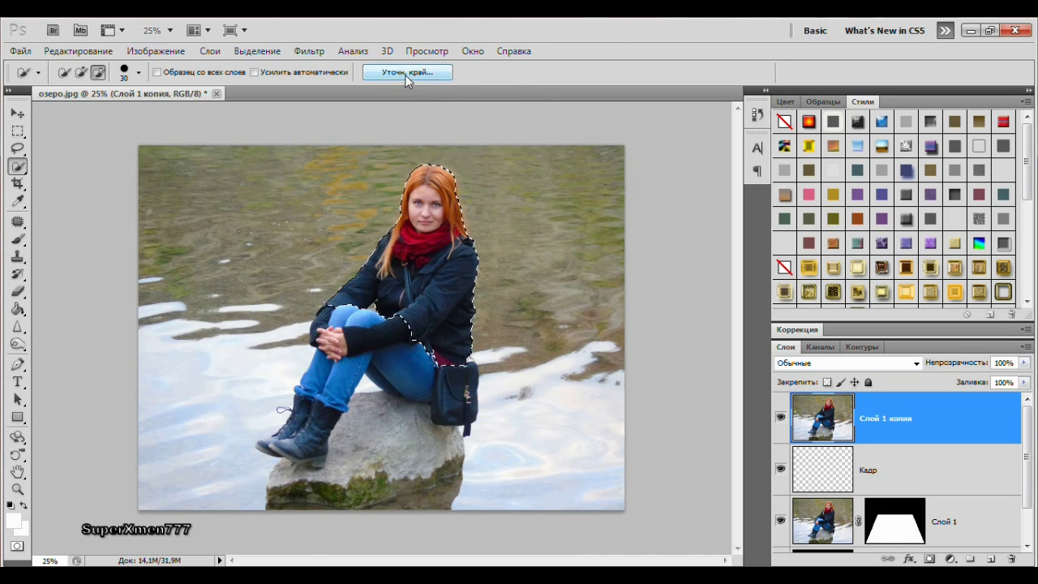
Step: Open Refine Edge for the girl's selection and set the preview to On Black
click(261, 53)
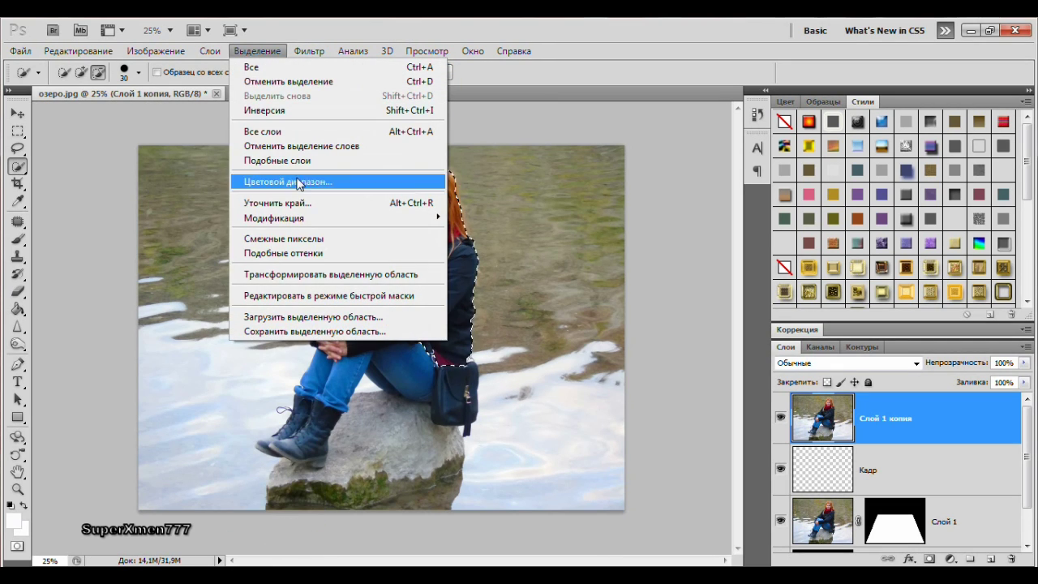
click(309, 204)
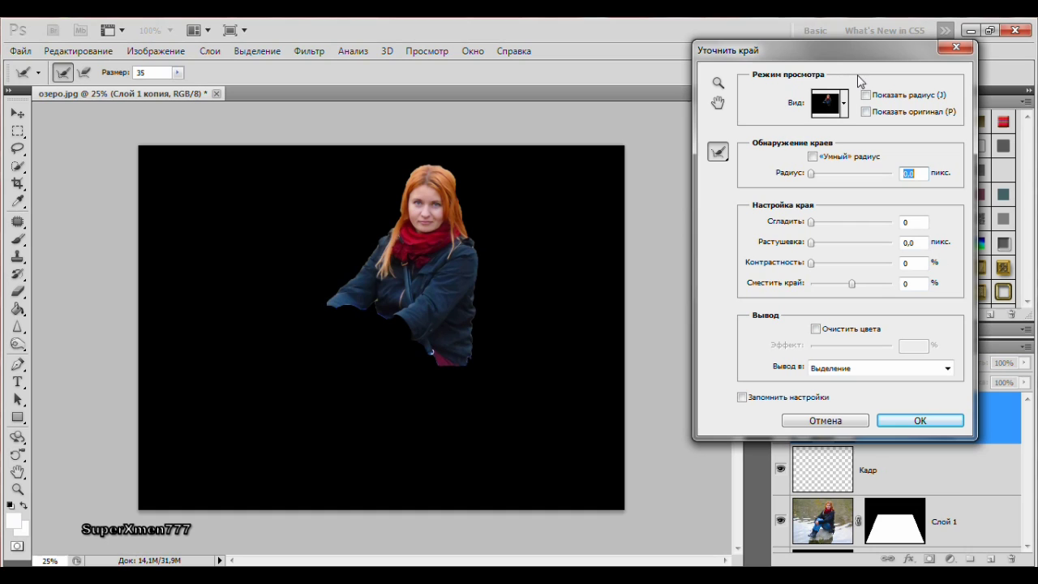
click(844, 116)
click(831, 172)
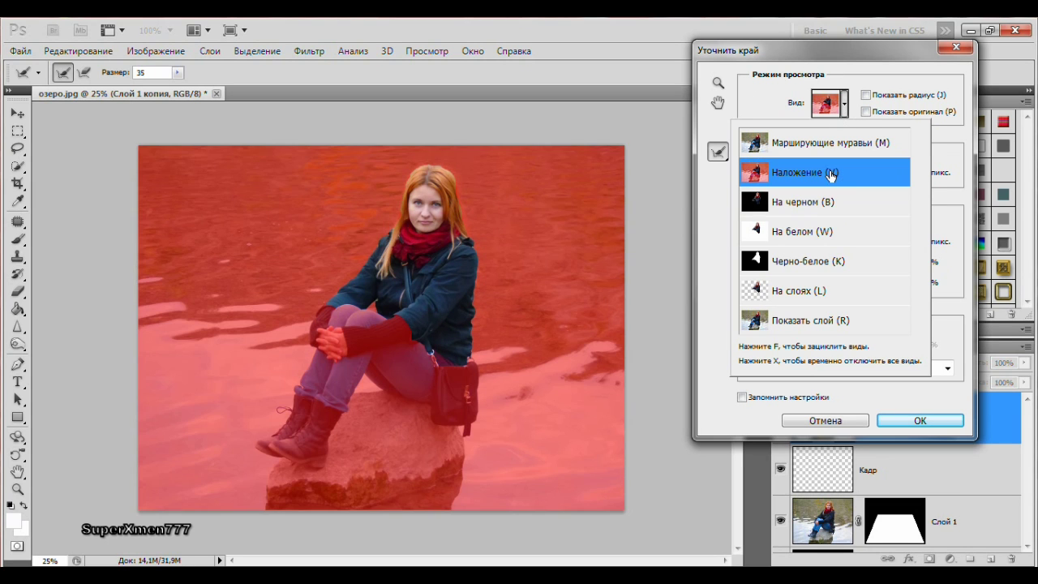
click(823, 206)
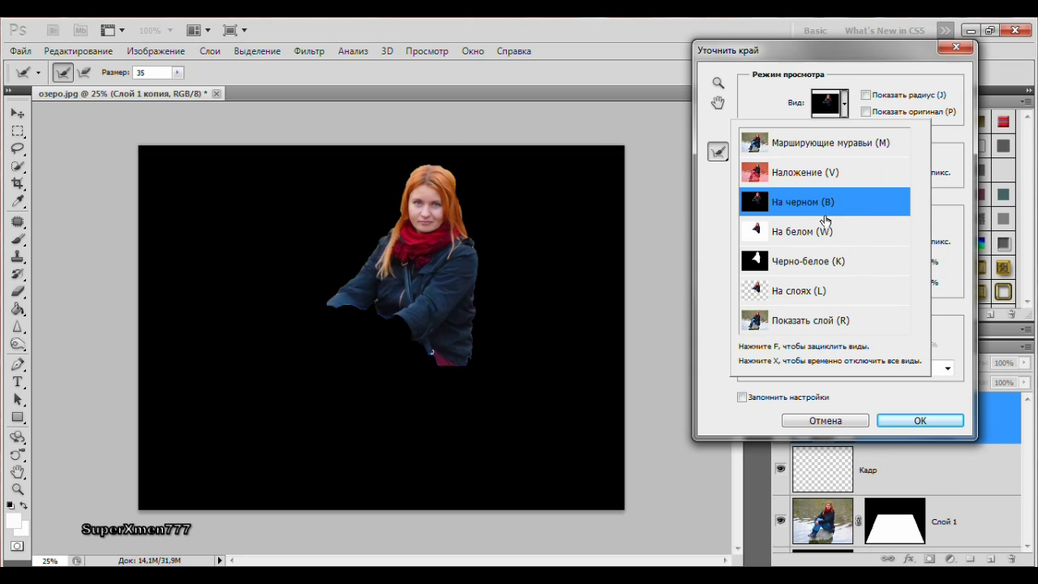
click(822, 233)
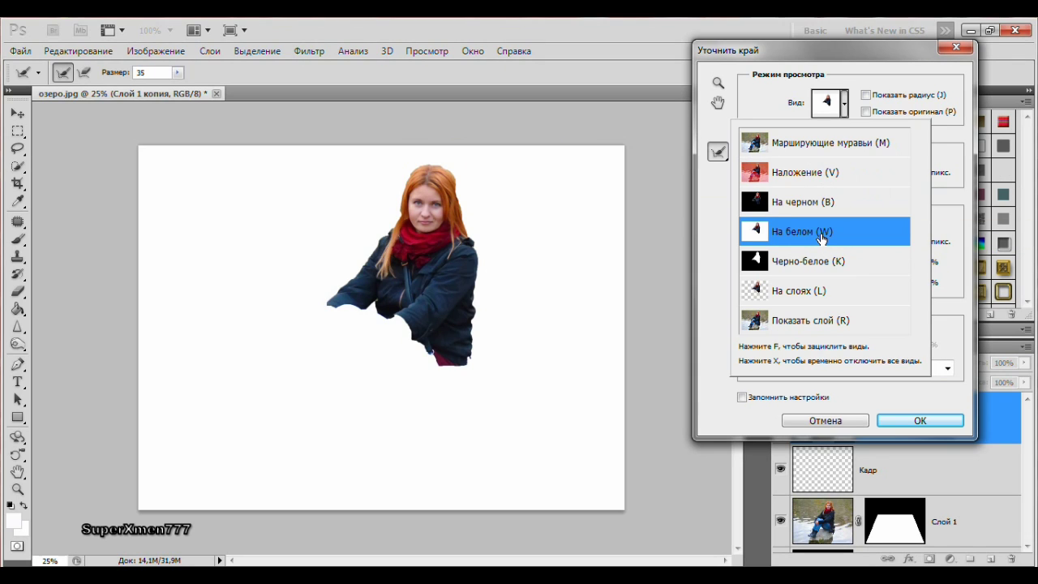
click(825, 202)
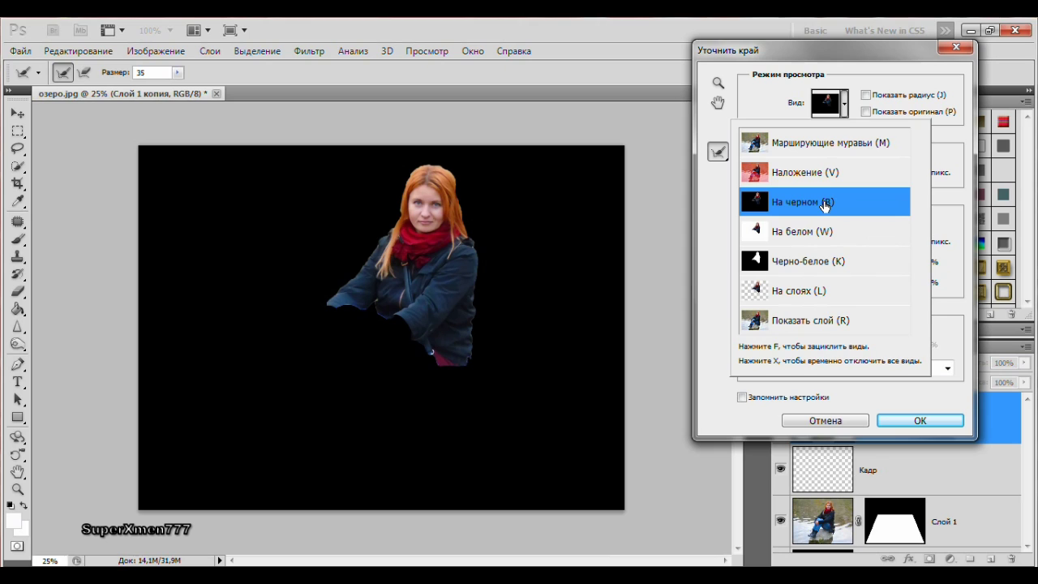
click(824, 206)
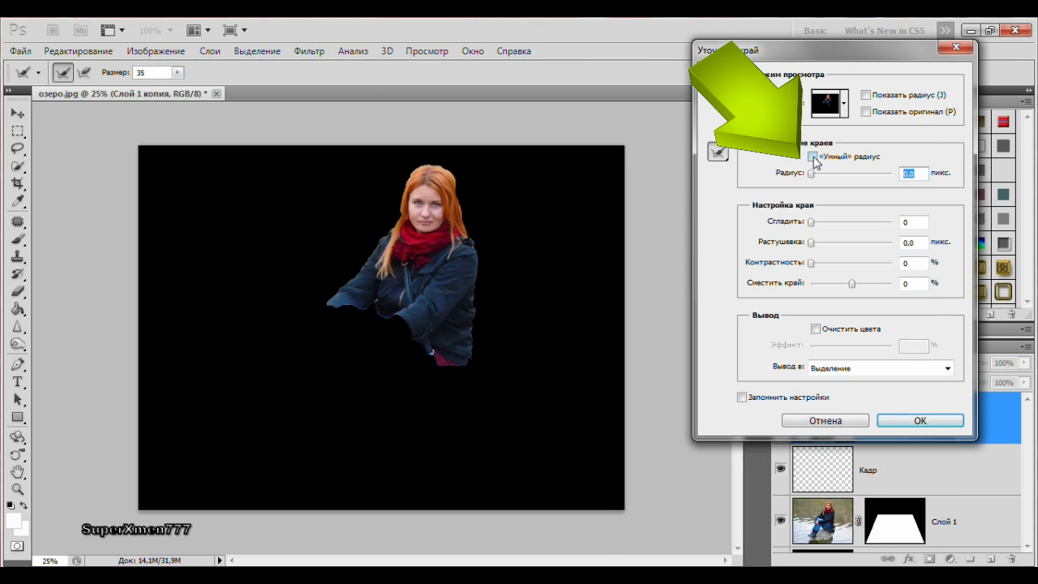
Step: Enable Smart Radius, widen the edge radius, raise contrast to 30 %, and apply
click(813, 157)
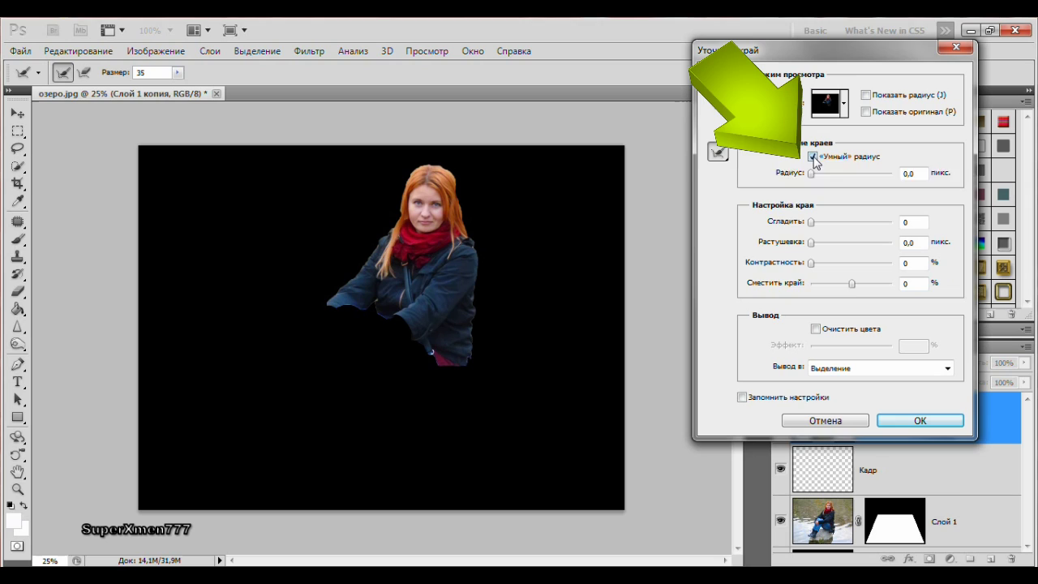
click(719, 154)
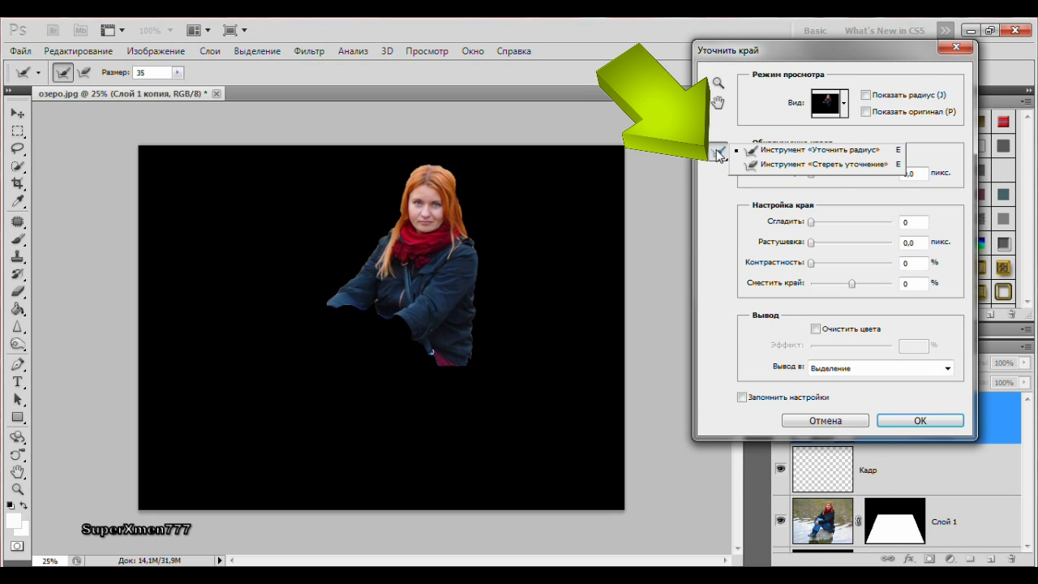
click(752, 151)
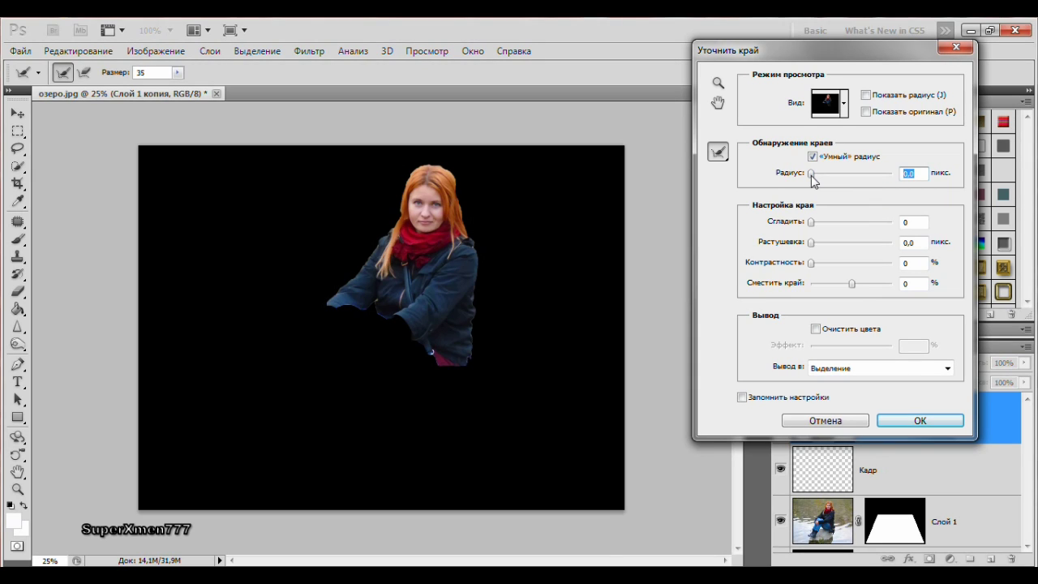
drag(811, 174, 822, 179)
drag(824, 183, 832, 185)
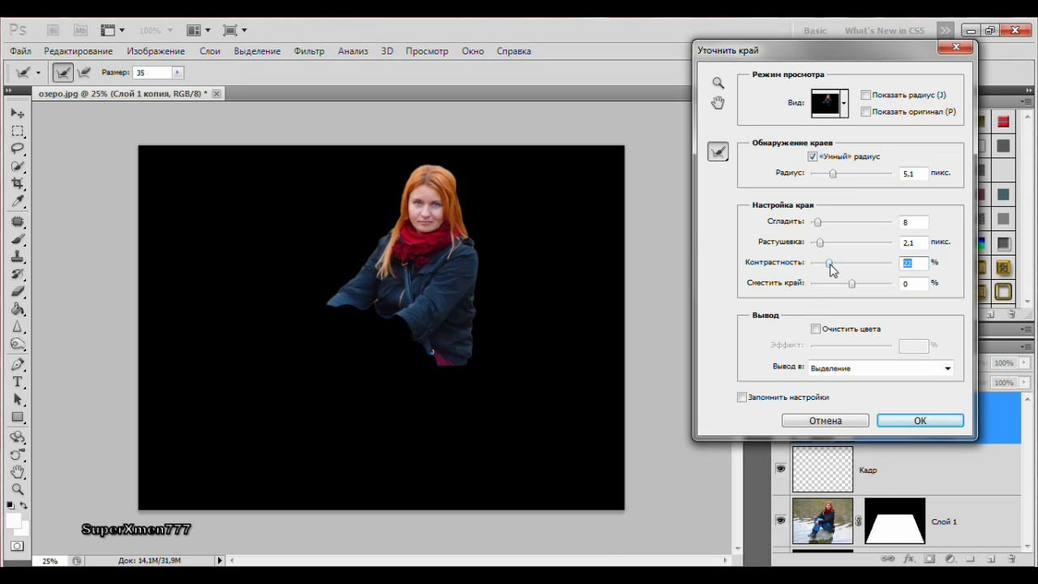
drag(829, 265, 836, 265)
click(918, 420)
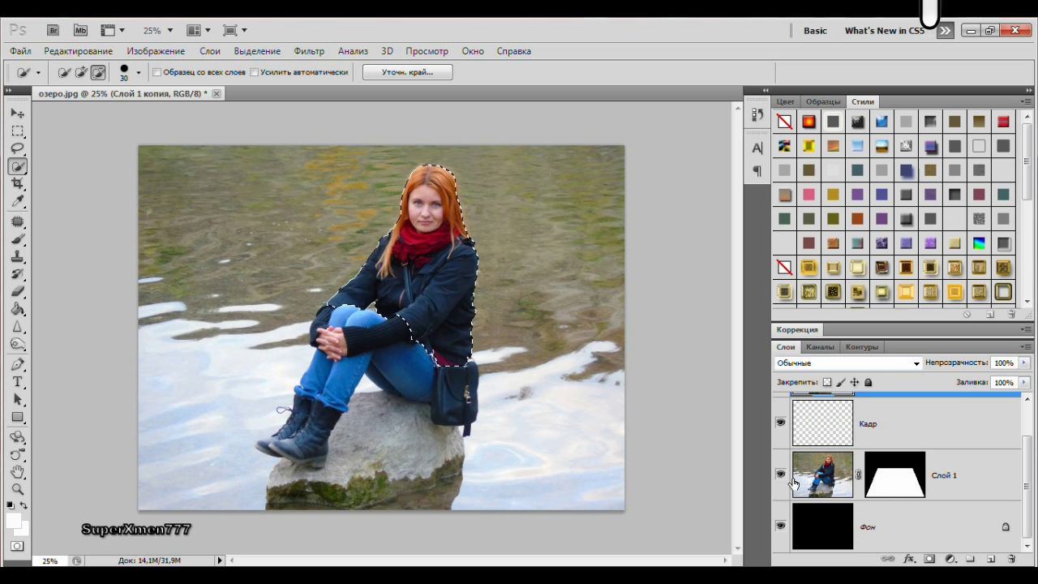
Step: Add a layer mask to Слой 1 копия from the girl's selection
click(929, 559)
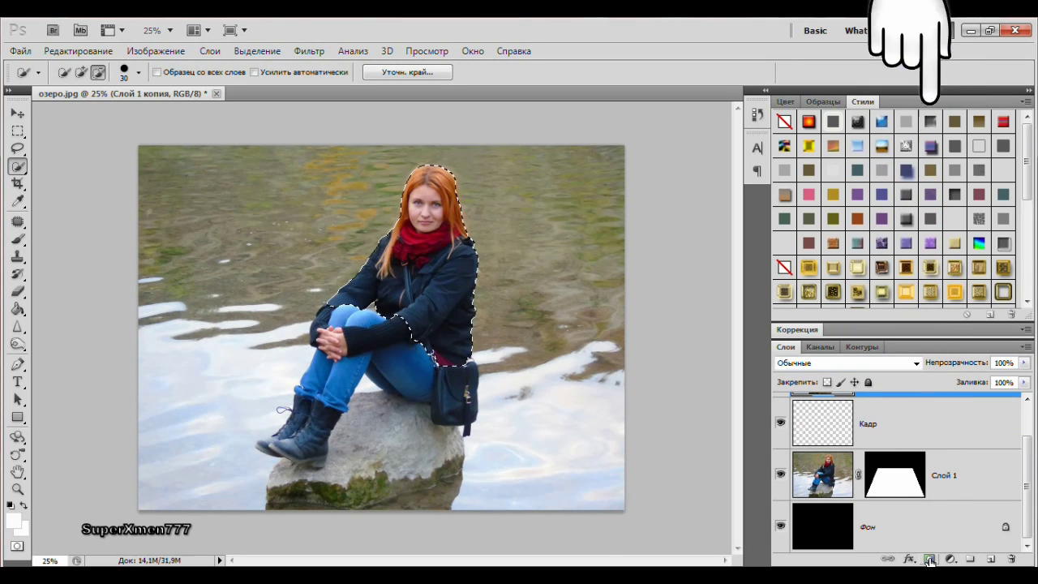
click(929, 559)
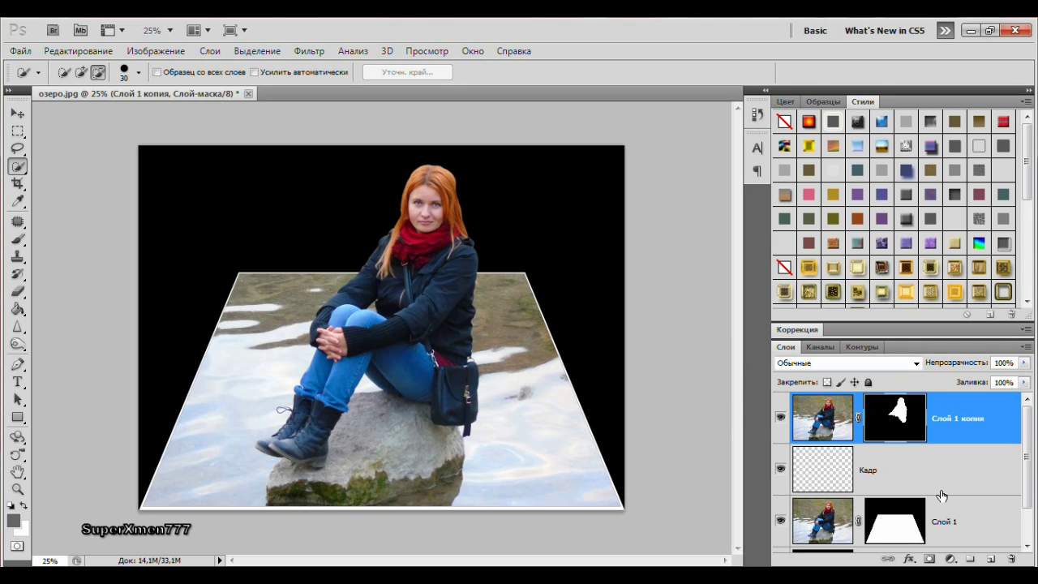
scroll(973, 501, down, 1)
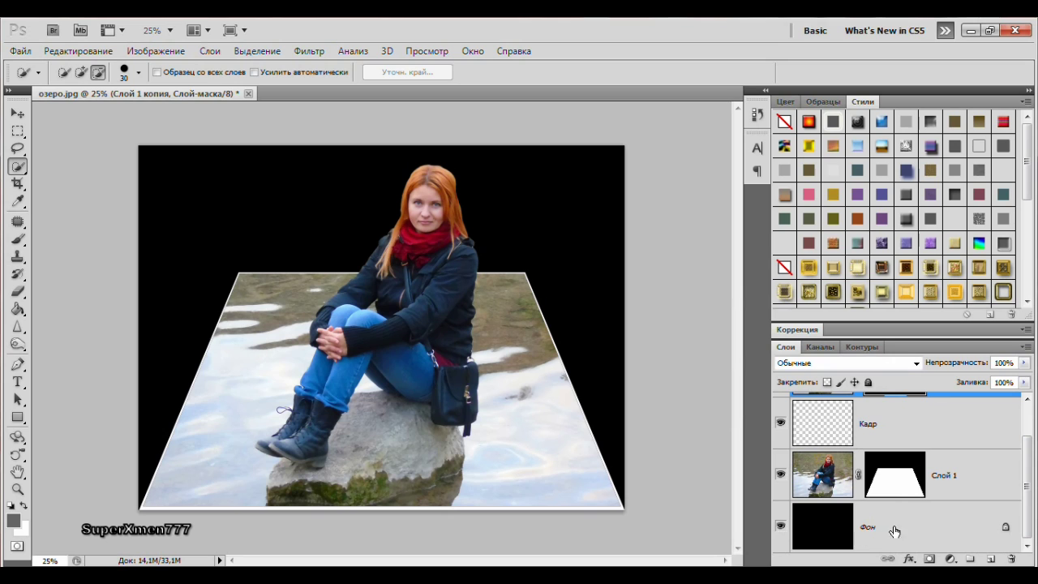
Step: Fill the Фон layer with a linear black-to-white gradient dragged from top to bottom
click(902, 539)
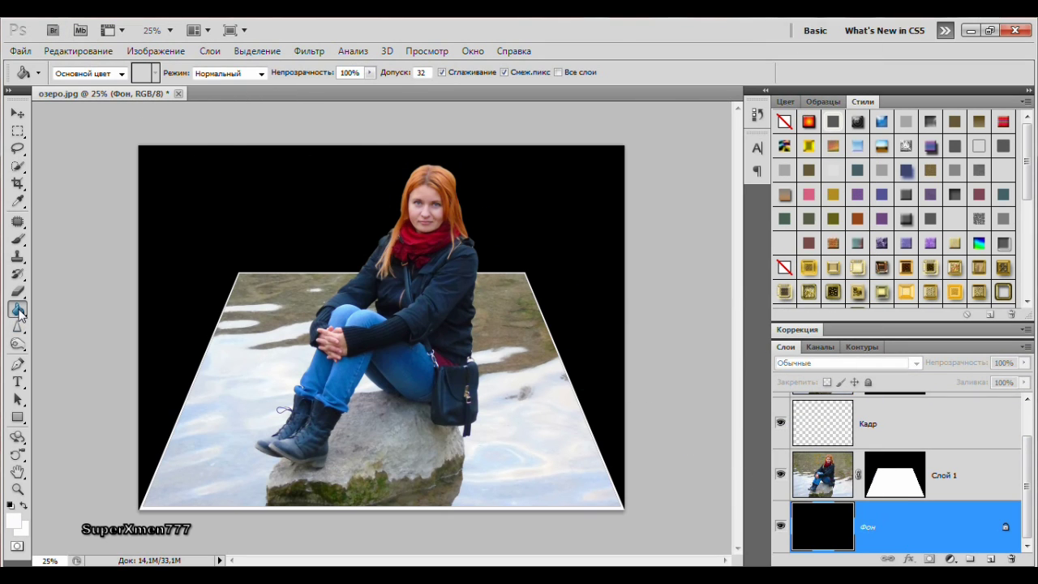
right_click(18, 310)
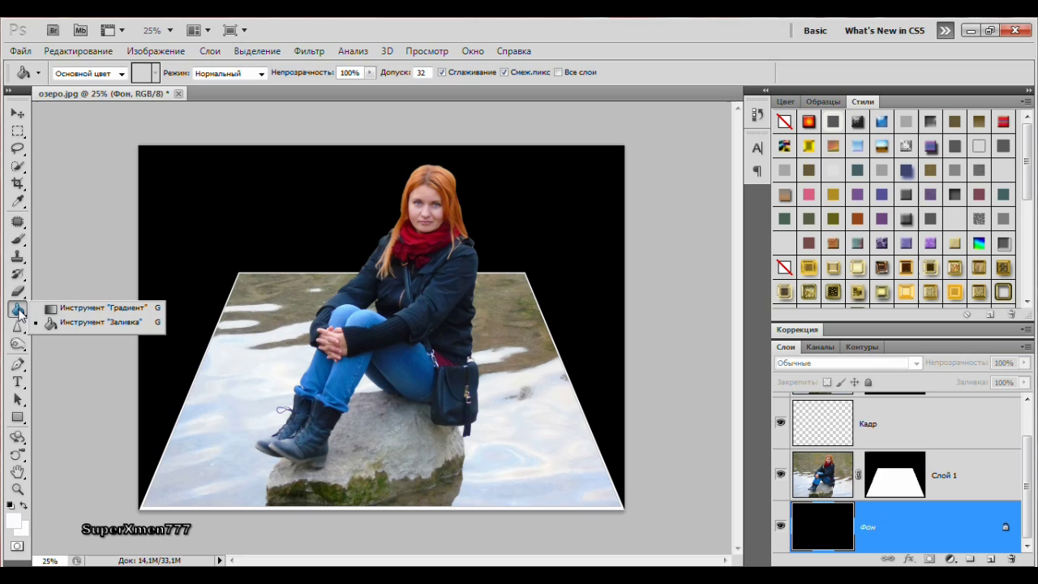
click(71, 309)
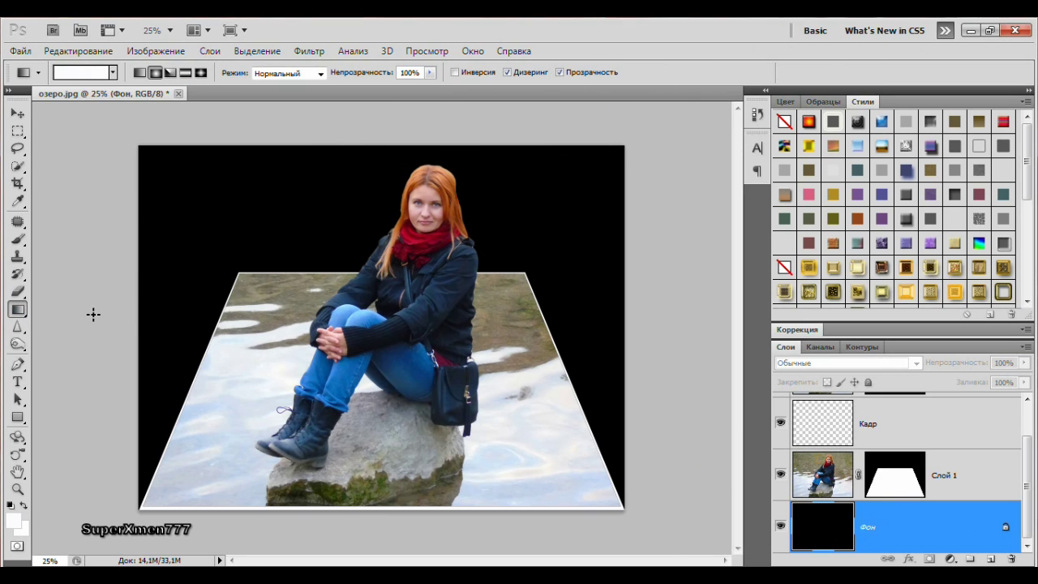
click(139, 73)
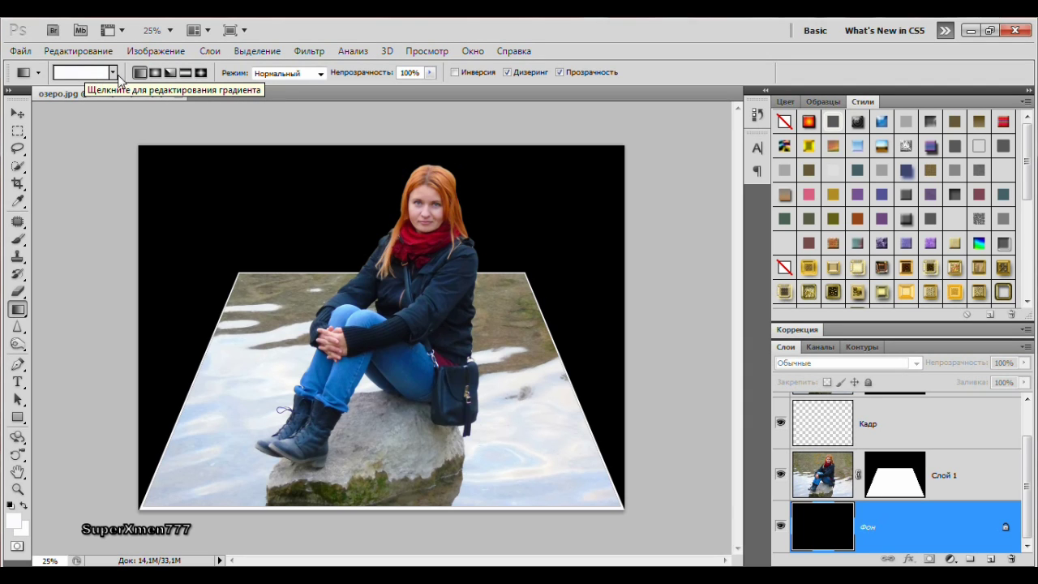
click(113, 73)
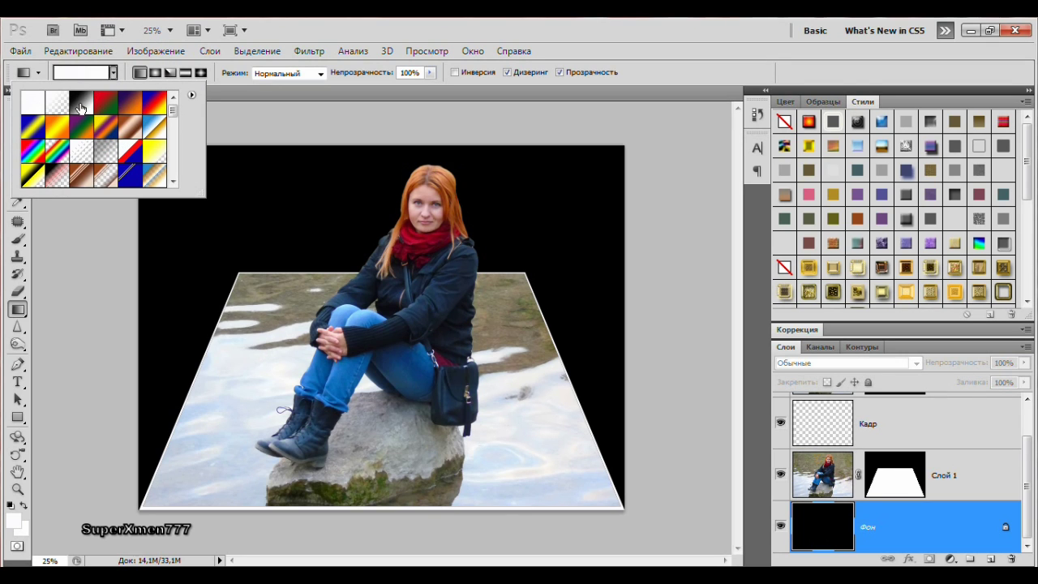
click(81, 104)
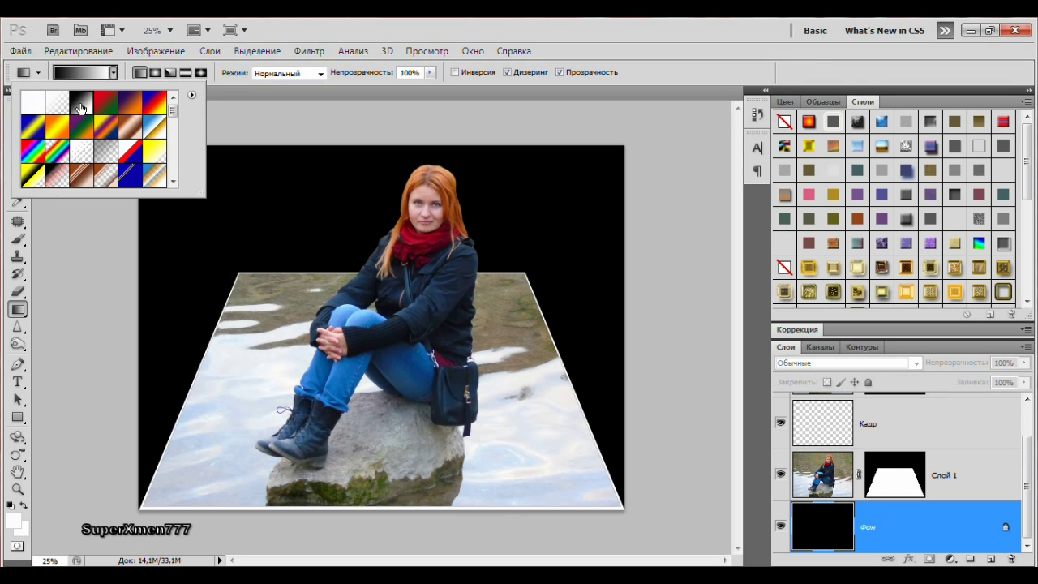
click(227, 119)
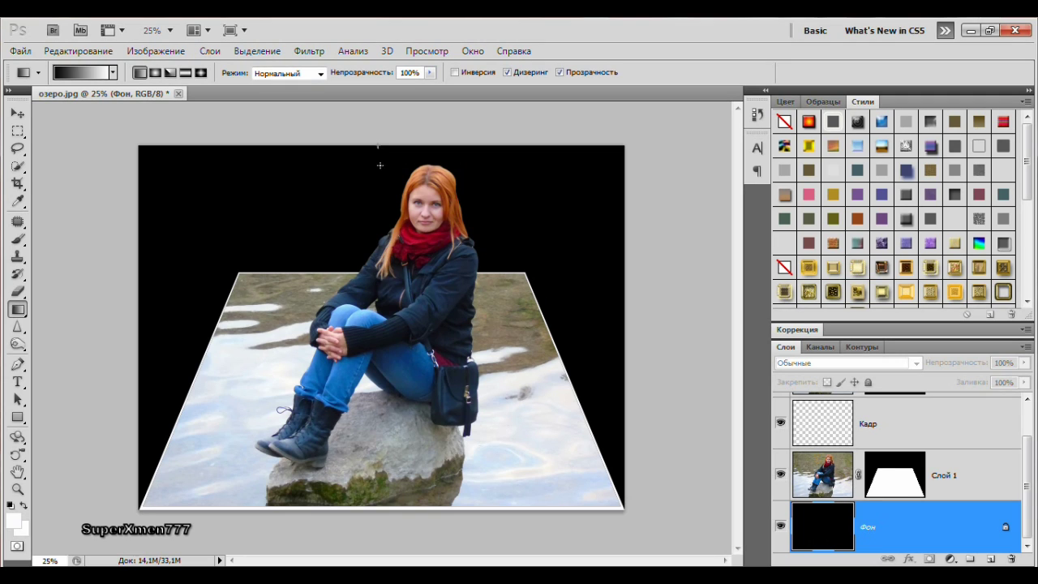
drag(380, 165, 381, 517)
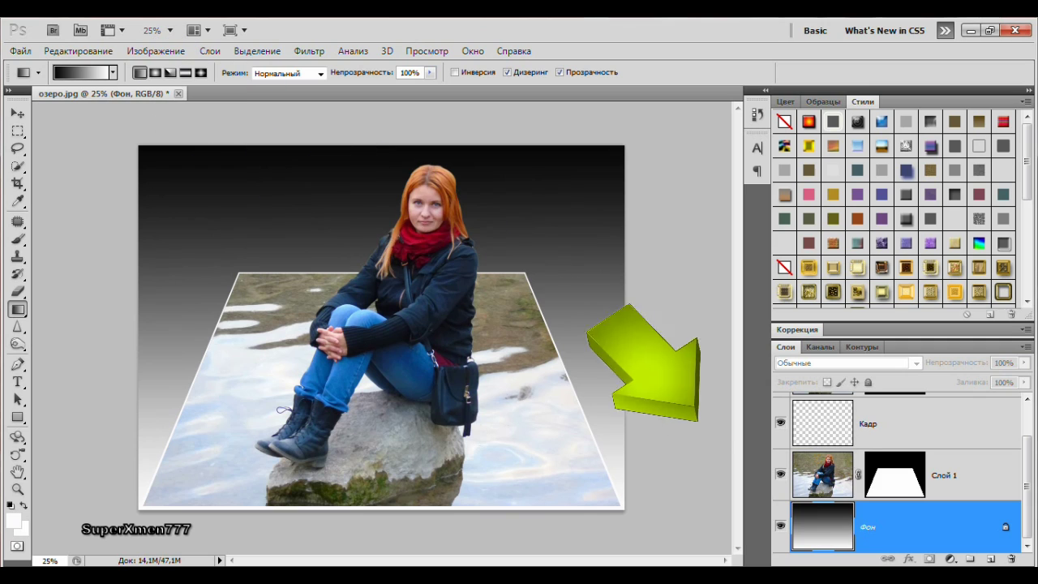
Step: Flatten the image and save it as JPEG озеро.jpg on the desktop at quality 12
right_click(902, 532)
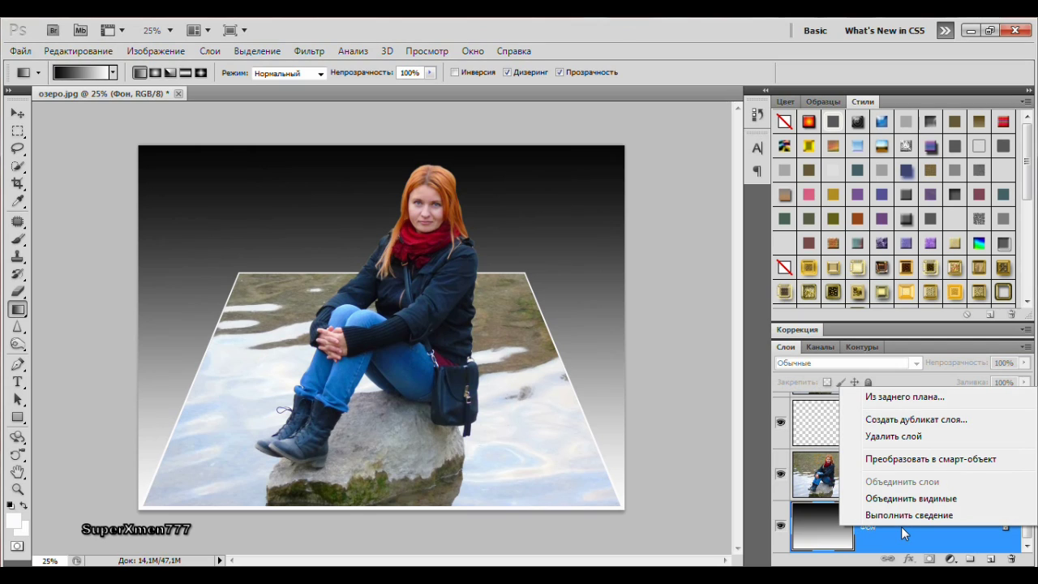
click(922, 499)
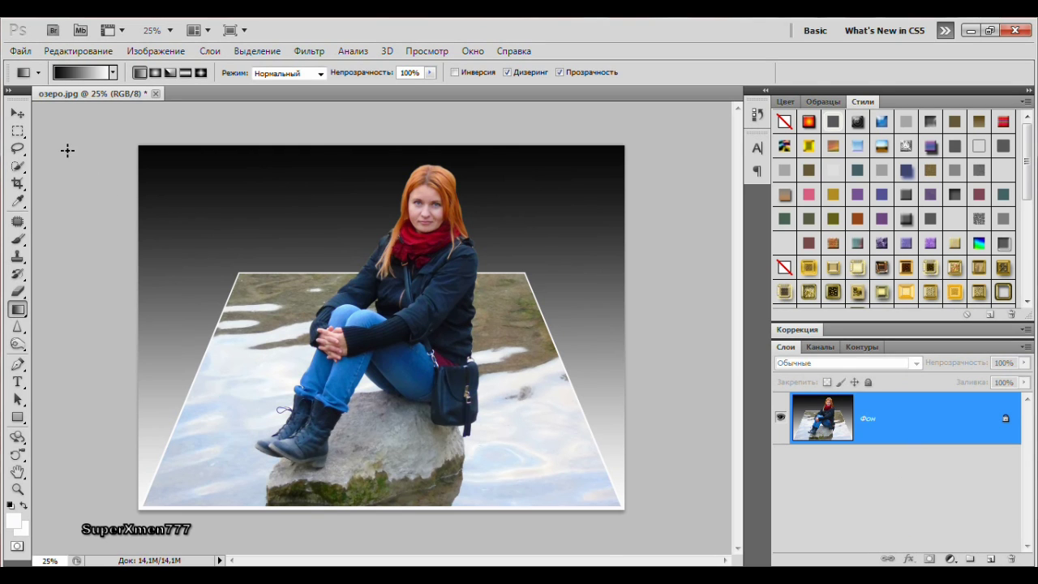
click(20, 52)
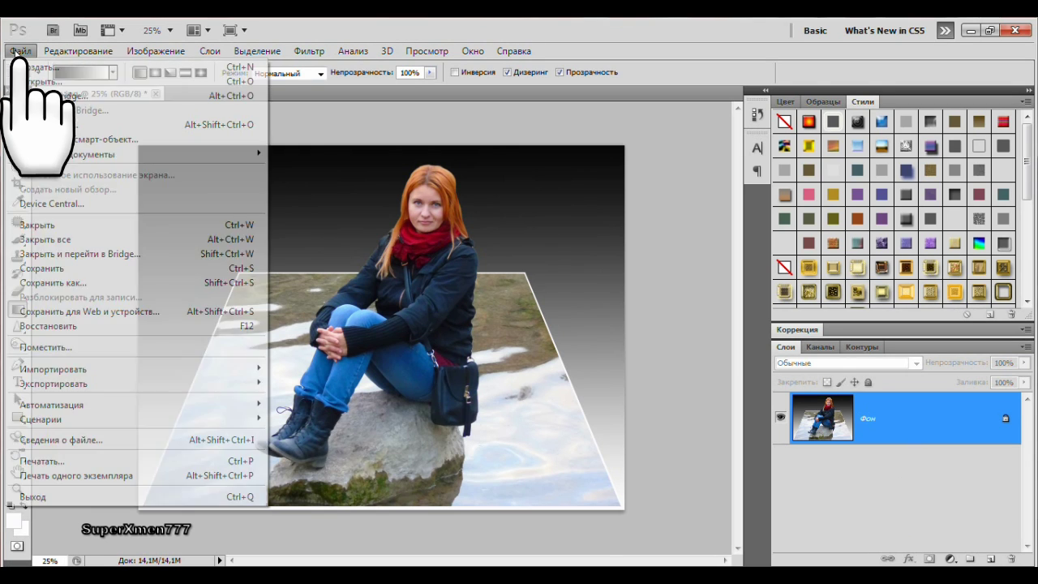
click(81, 283)
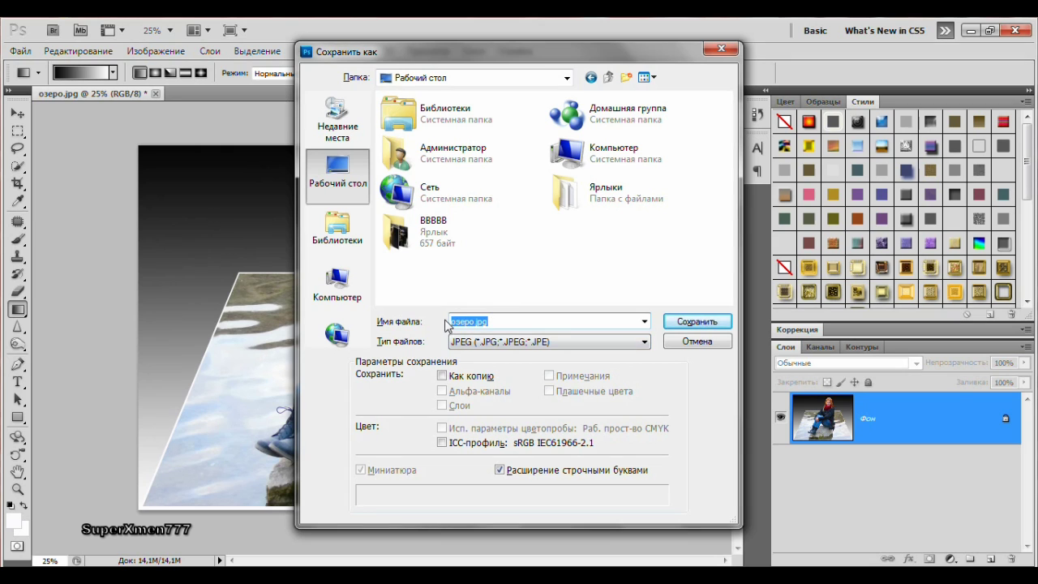
click(681, 322)
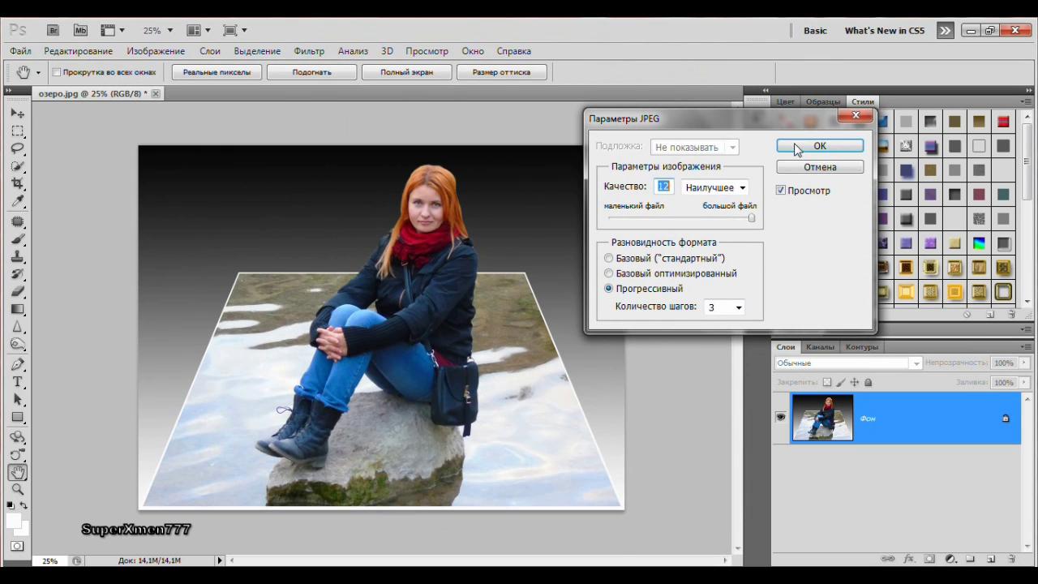
click(798, 149)
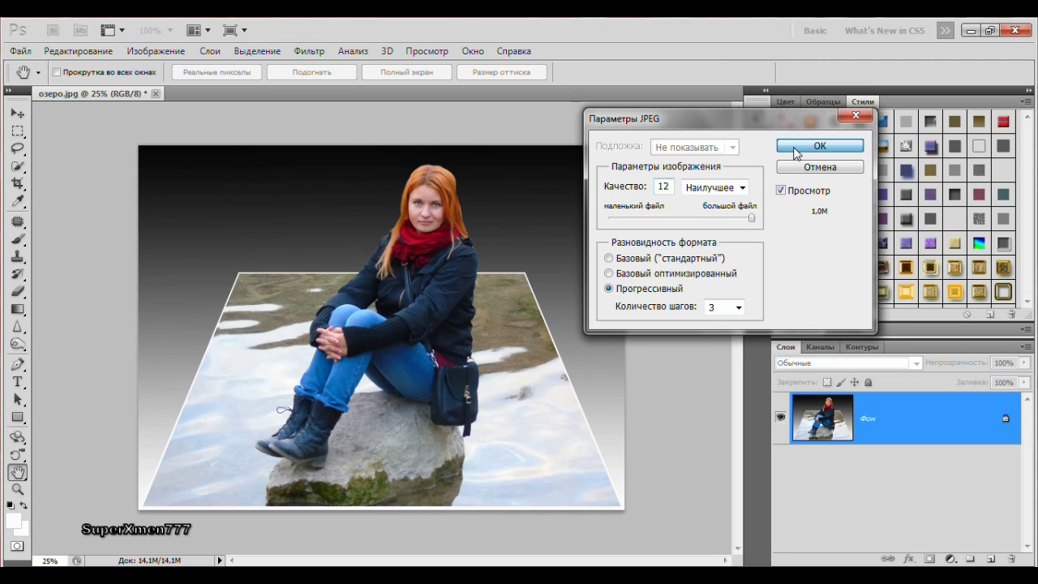